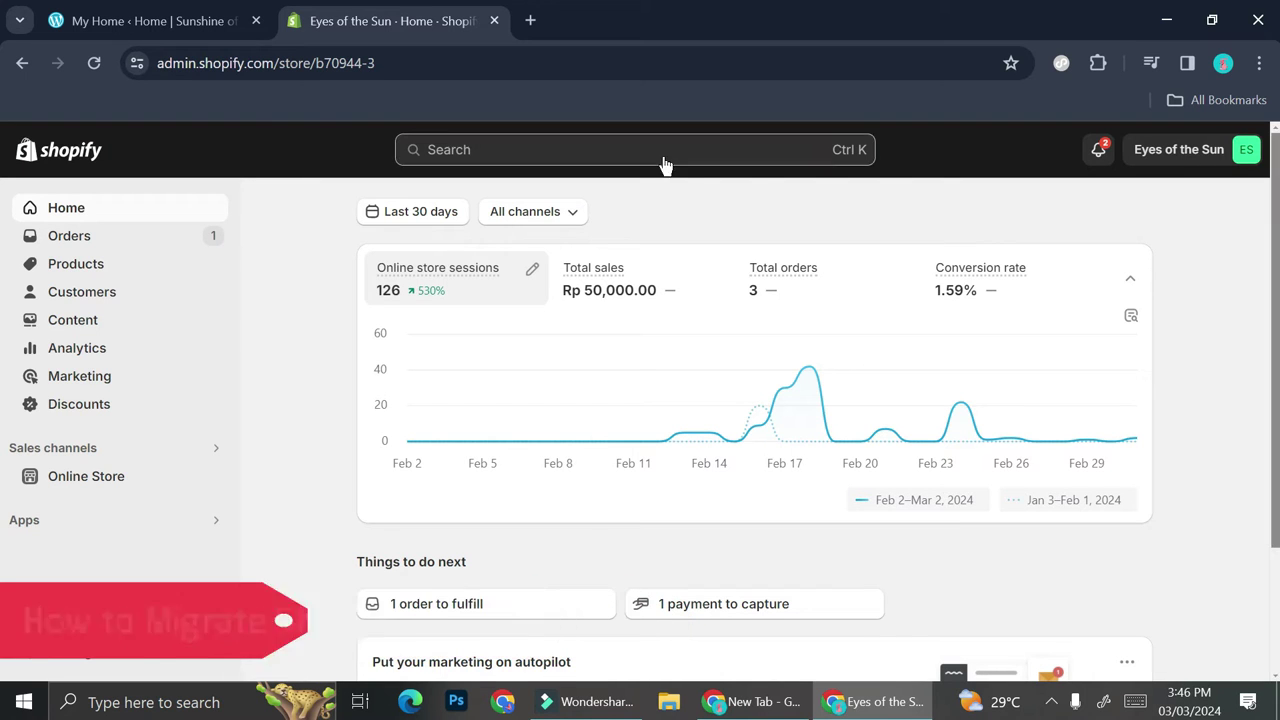
# Return to the Shopify admin and open the store's current Plan settings.
pyautogui.click(200, 18)
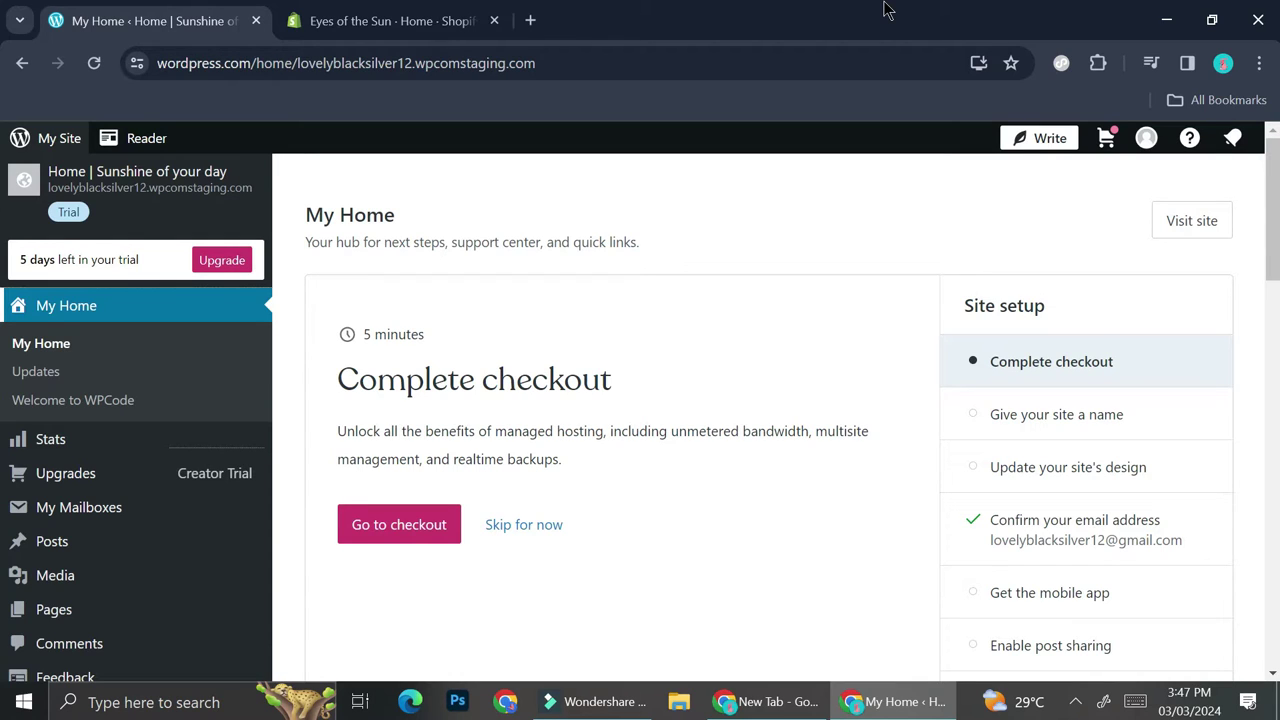
pyautogui.click(395, 12)
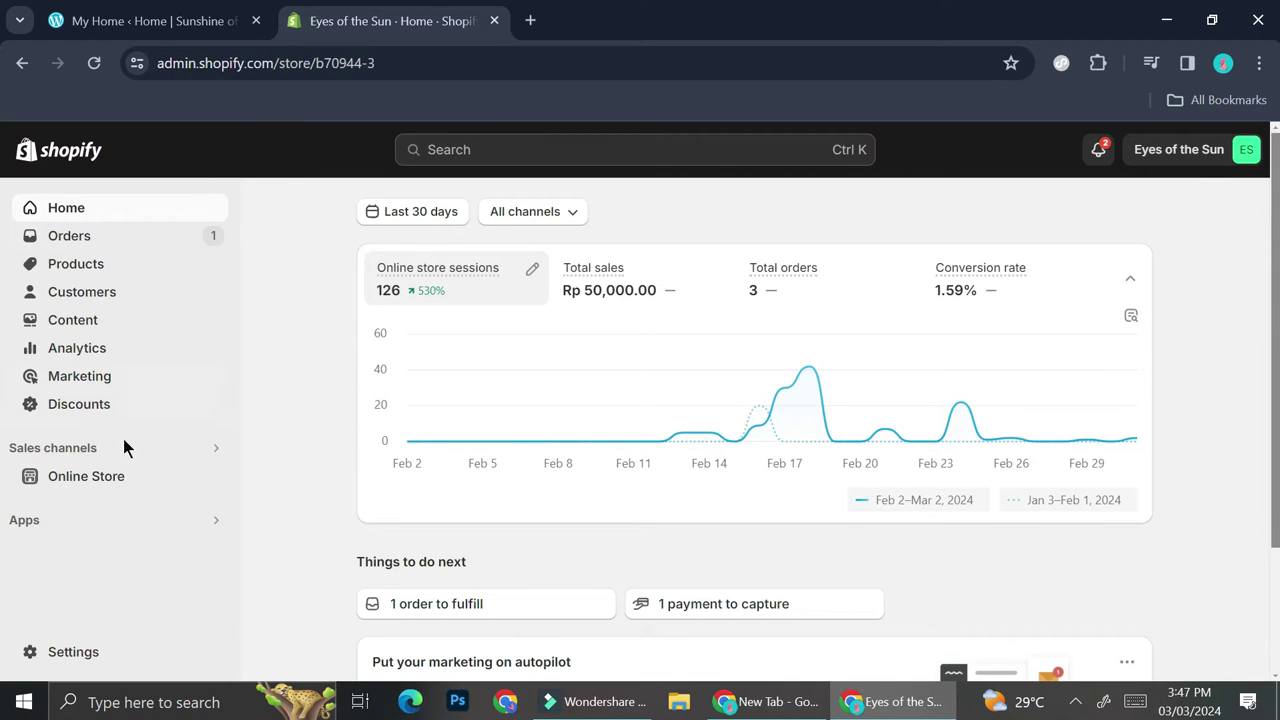
pyautogui.click(97, 664)
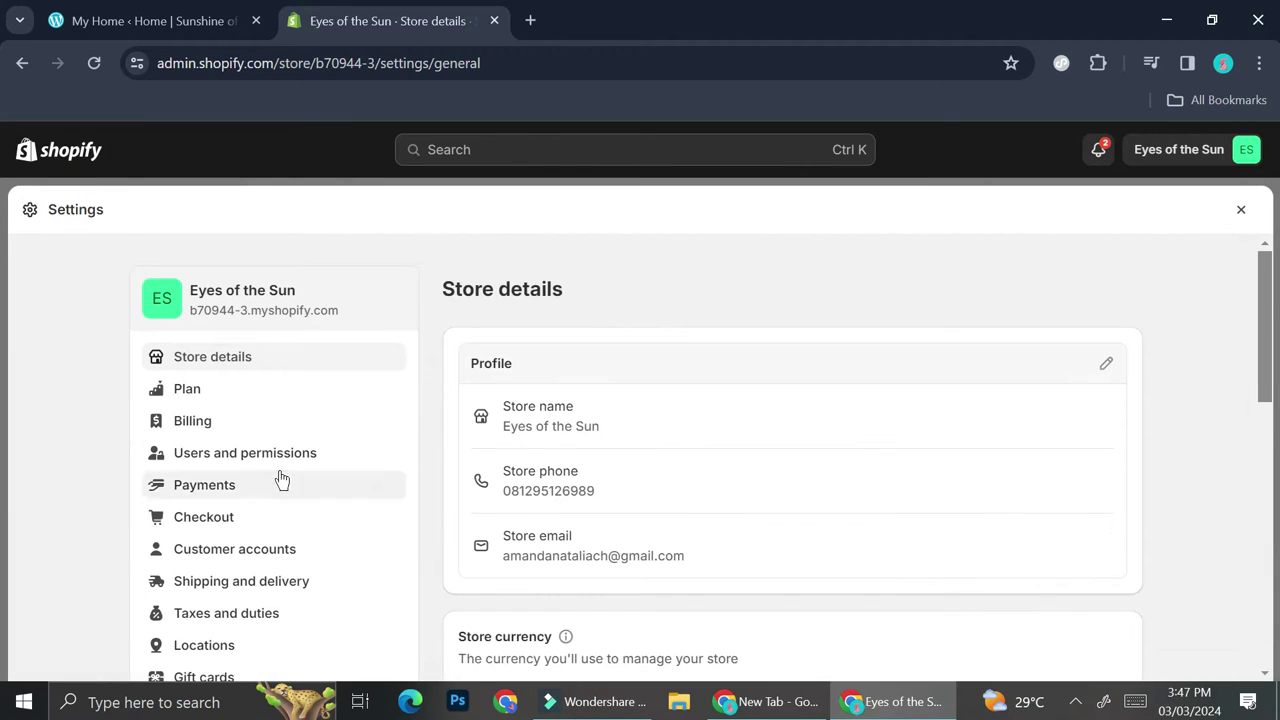
pyautogui.click(287, 403)
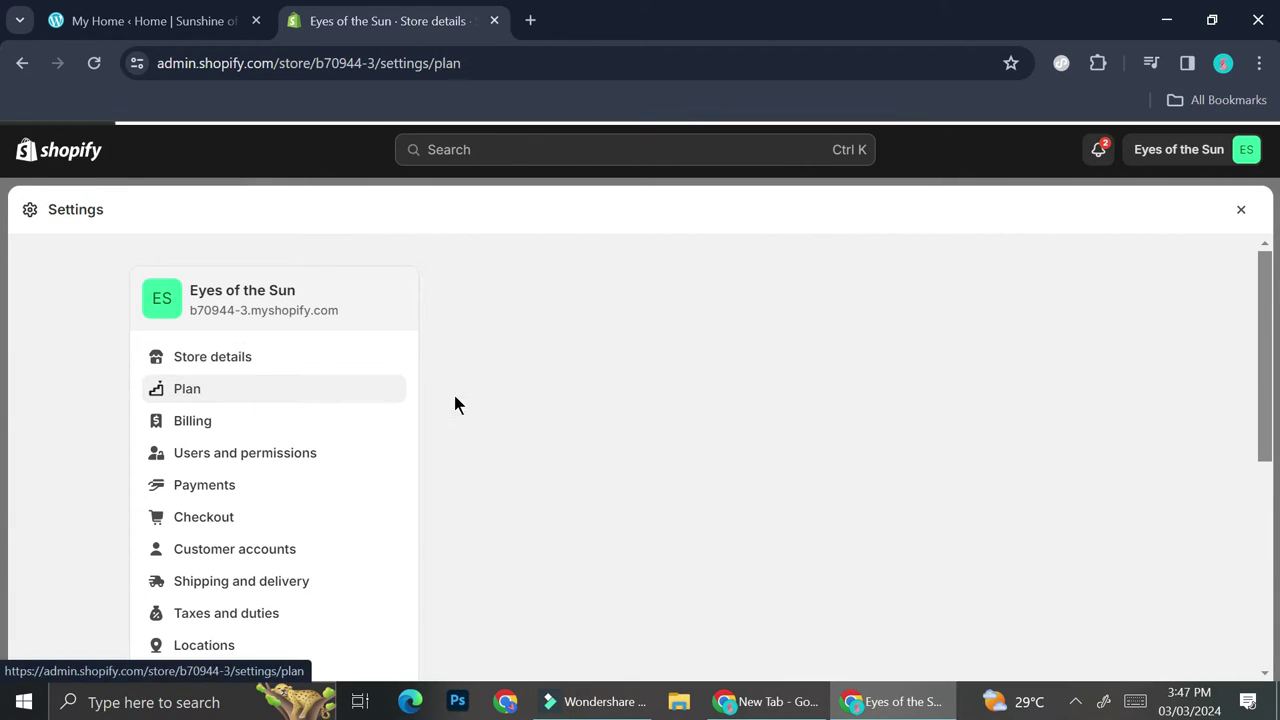
pyautogui.scroll(-1, 506, 393)
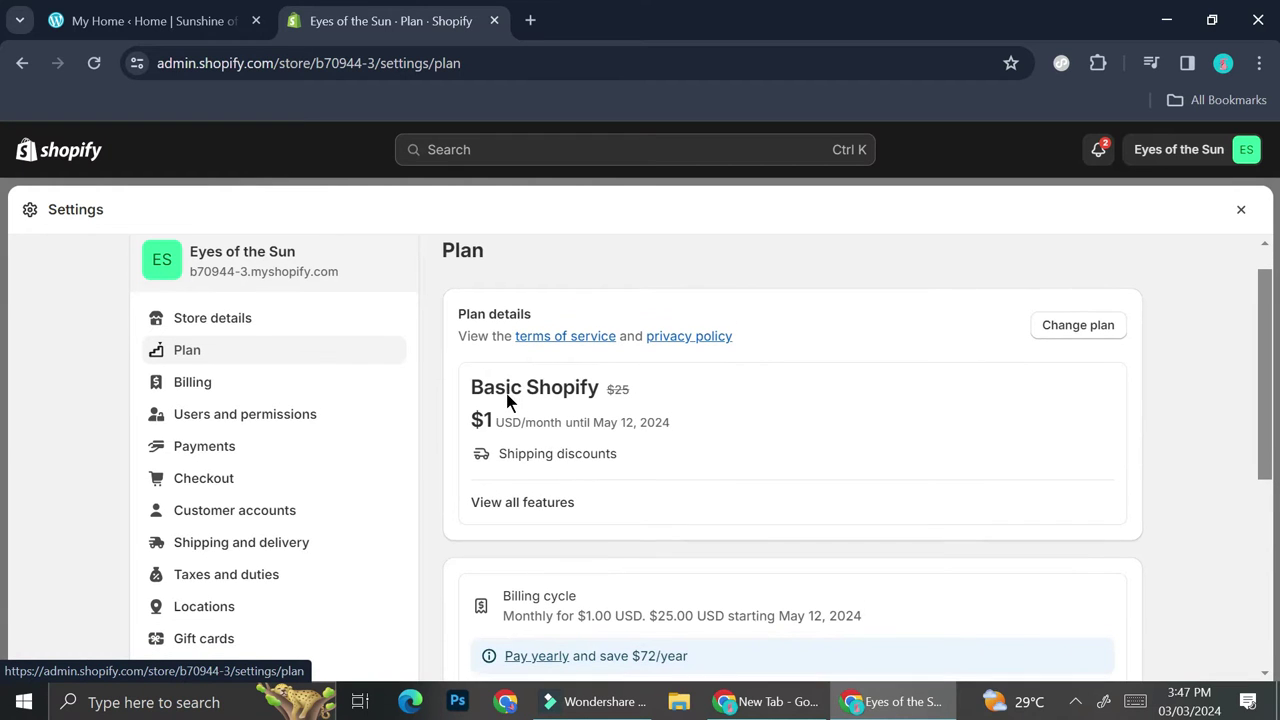
# Compare all features of the Basic, Shopify and Advanced plans, then close Settings.
pyautogui.click(551, 502)
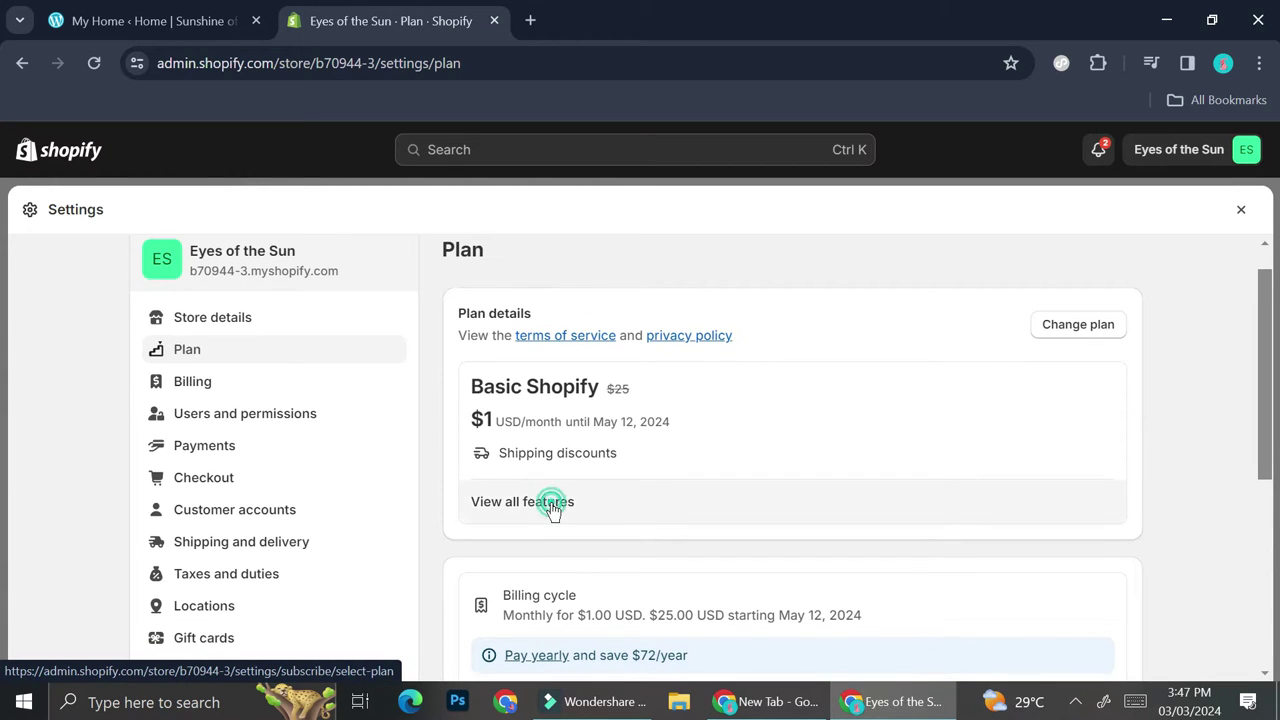
pyautogui.scroll(-1, 551, 510)
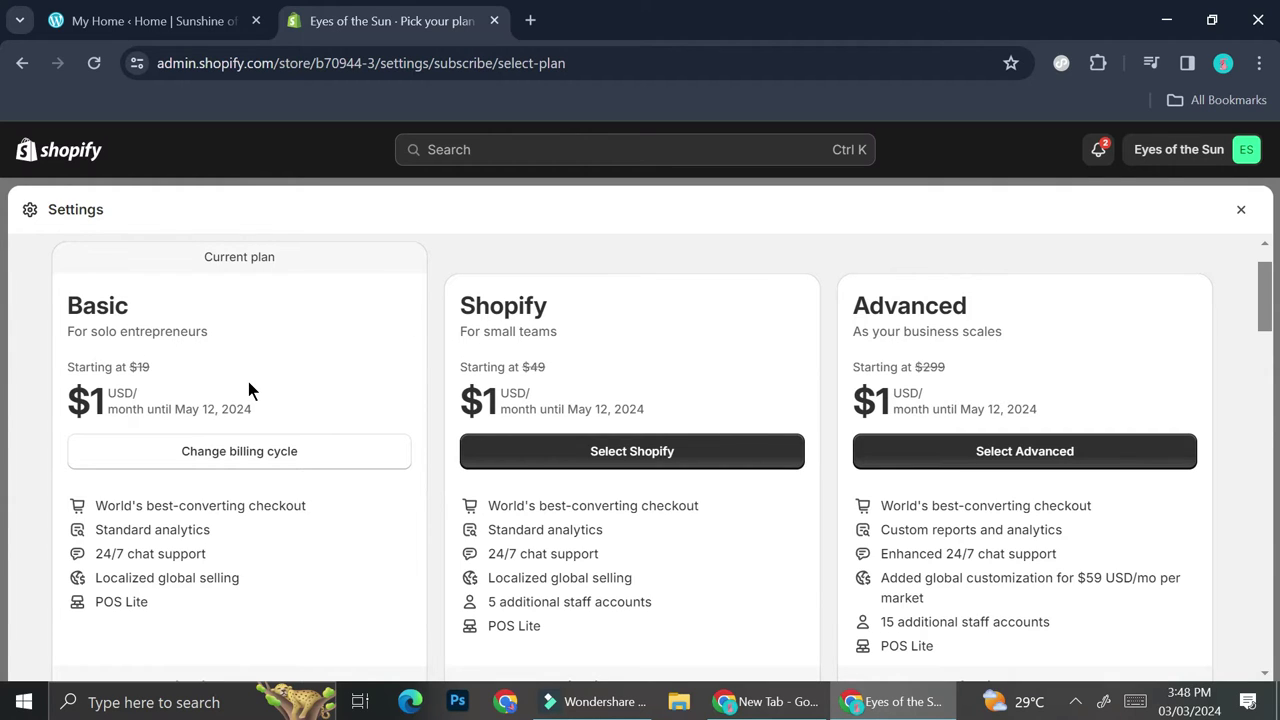
pyautogui.scroll(-1, 592, 378)
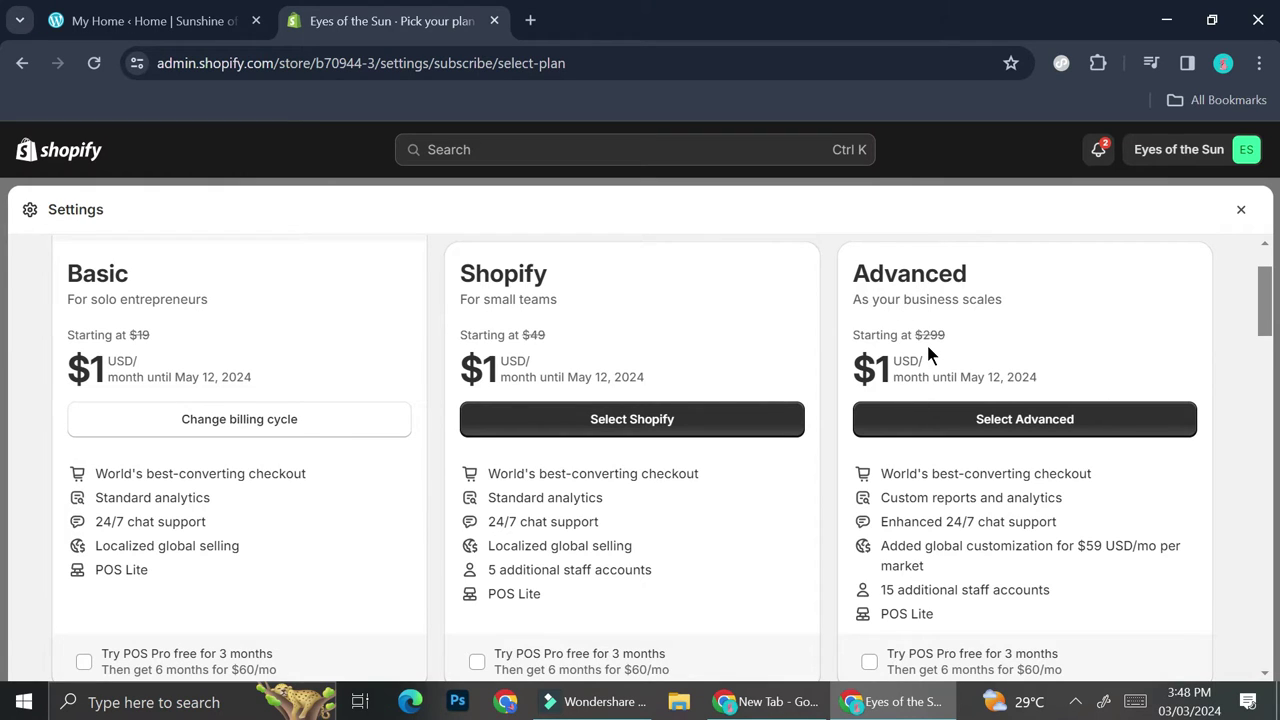
pyautogui.scroll(-2, 926, 341)
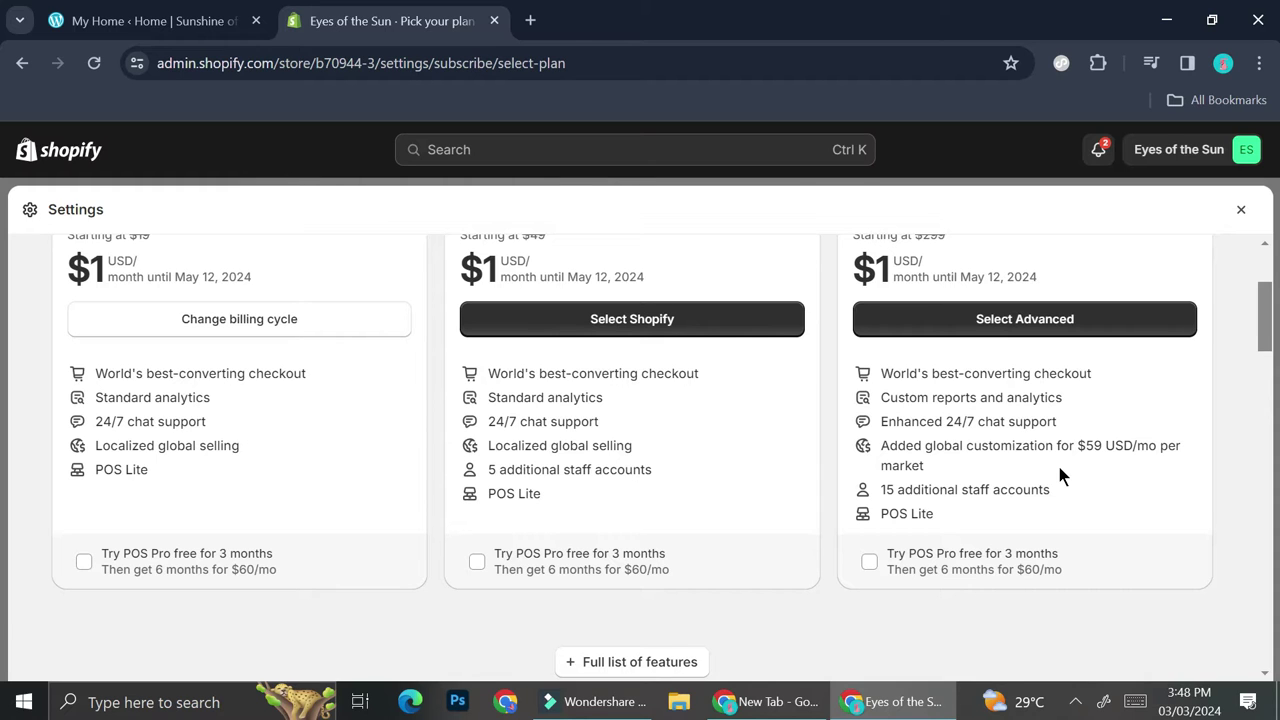
pyautogui.scroll(-5, 727, 447)
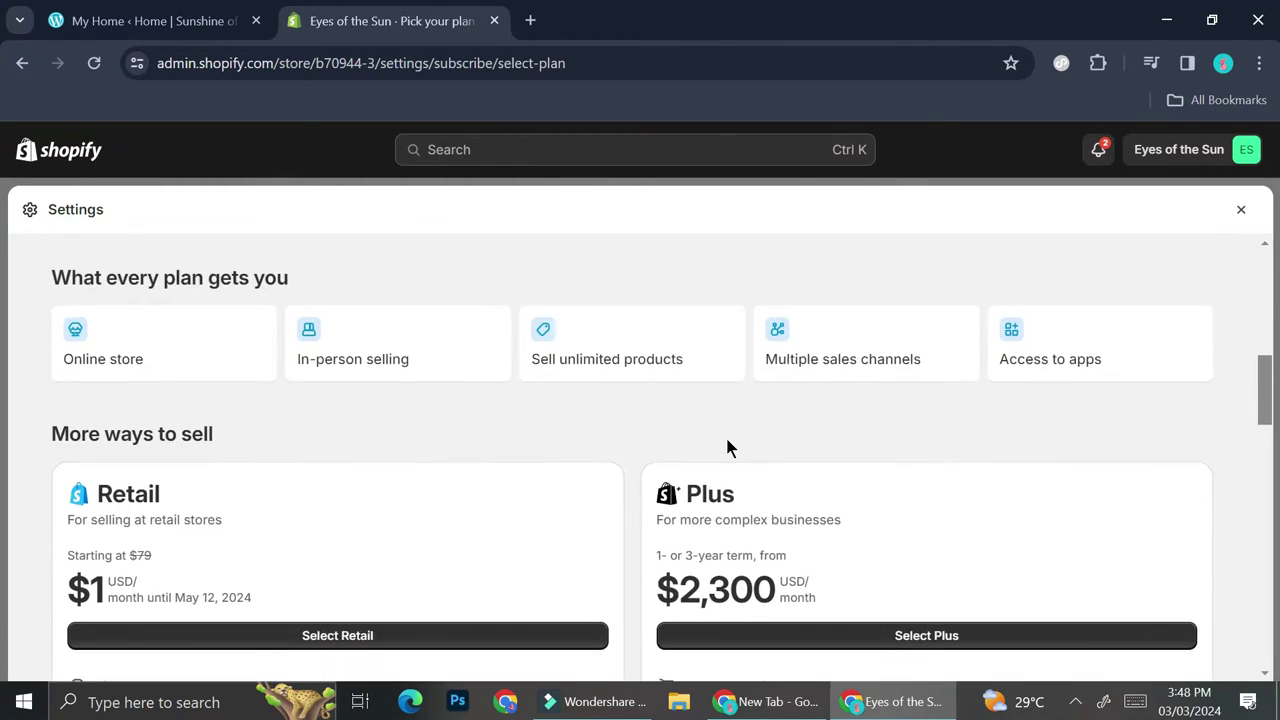
pyautogui.scroll(5, 727, 447)
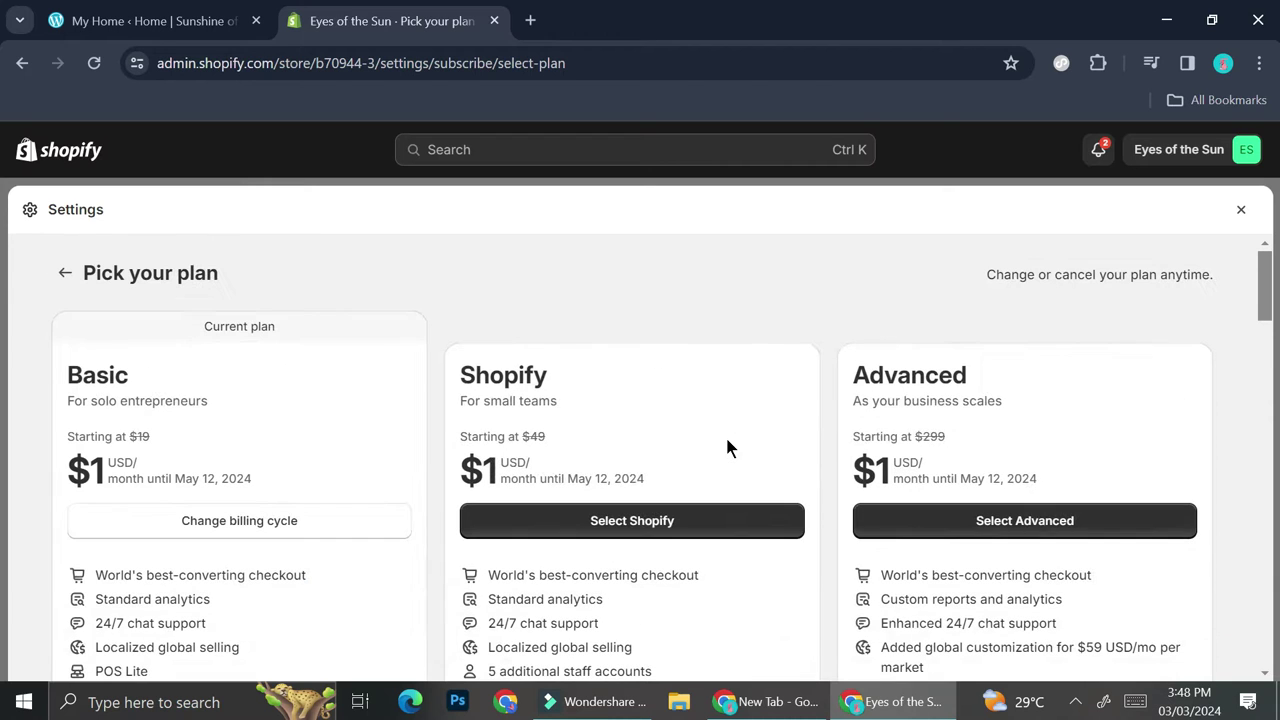
pyautogui.scroll(-1, 539, 396)
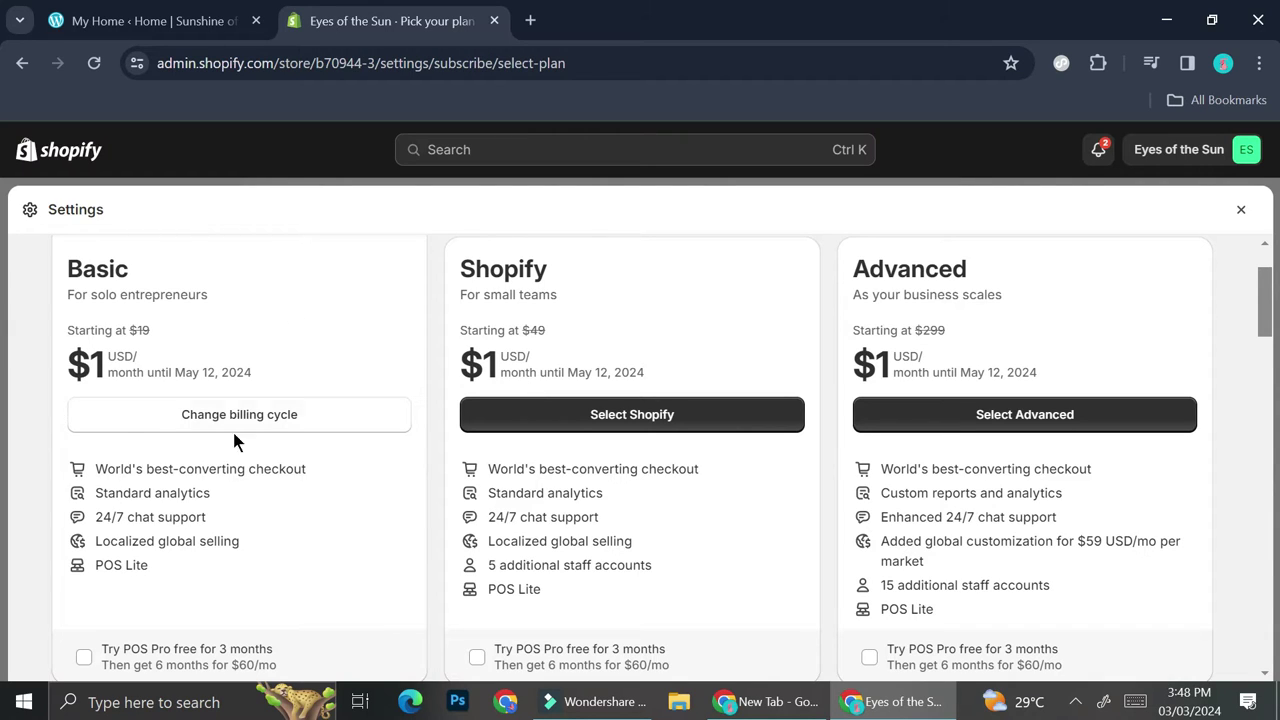
pyautogui.click(1241, 211)
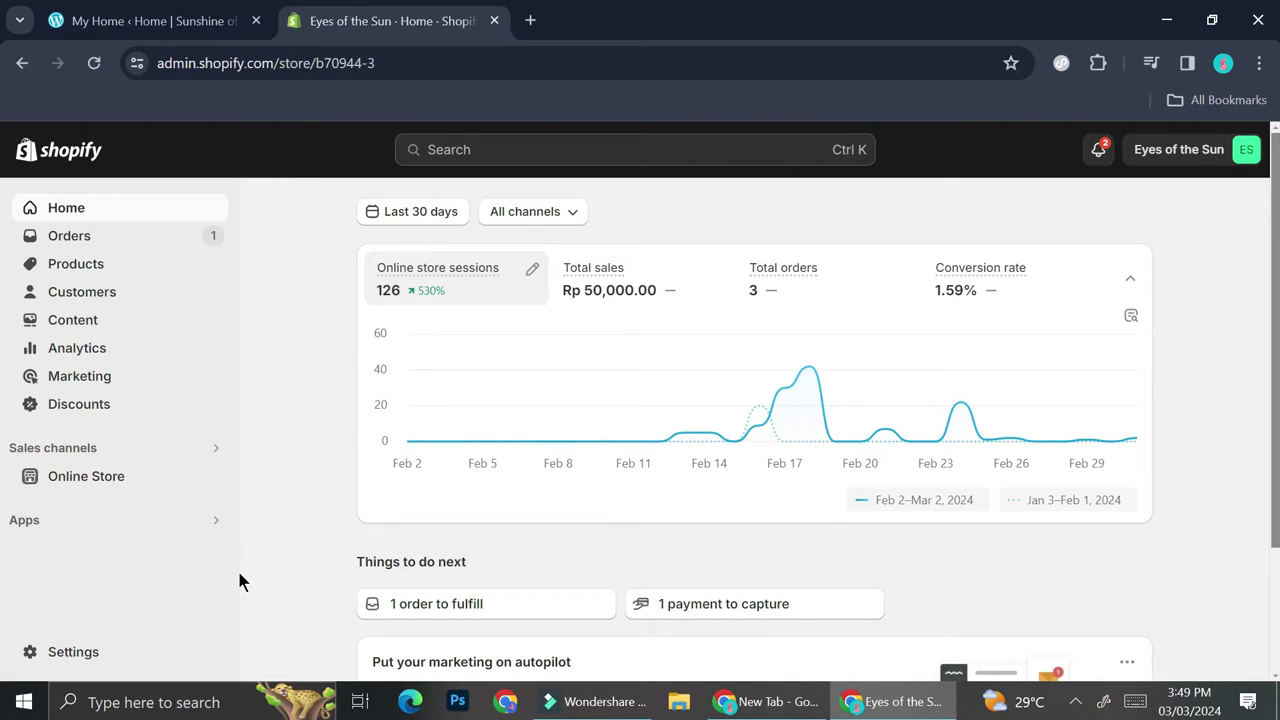
# Switch to the WordPress.com My Home dashboard for the Sunshine of your day site.
pyautogui.click(190, 12)
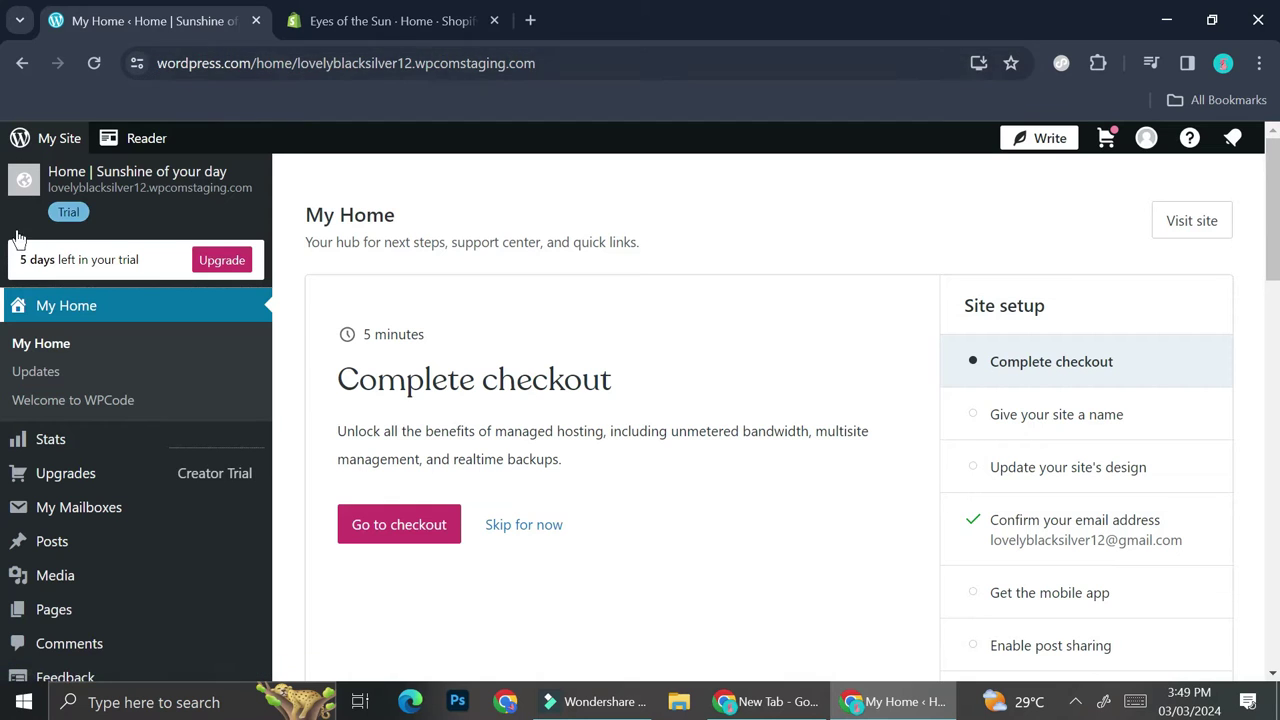
# Review the Creator plan checkout (Rp 3,576,000/year), then leave it keeping the cart item.
pyautogui.click(222, 260)
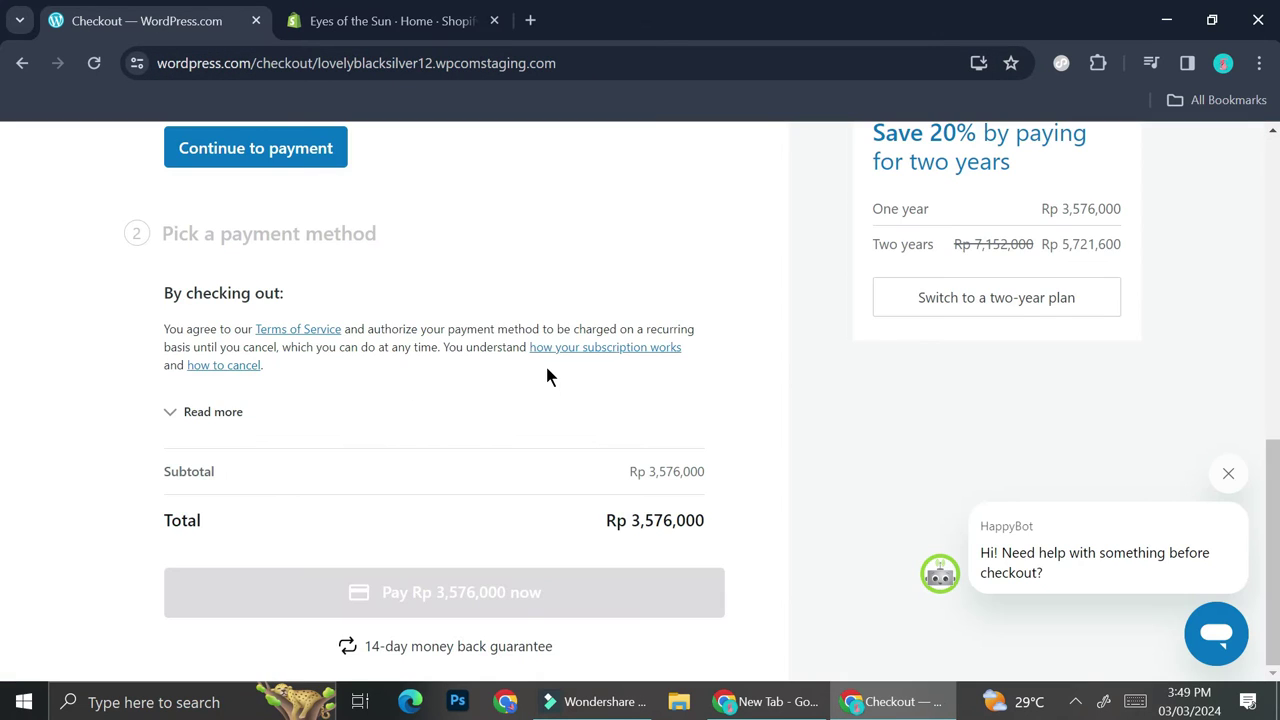
pyautogui.scroll(7, 546, 376)
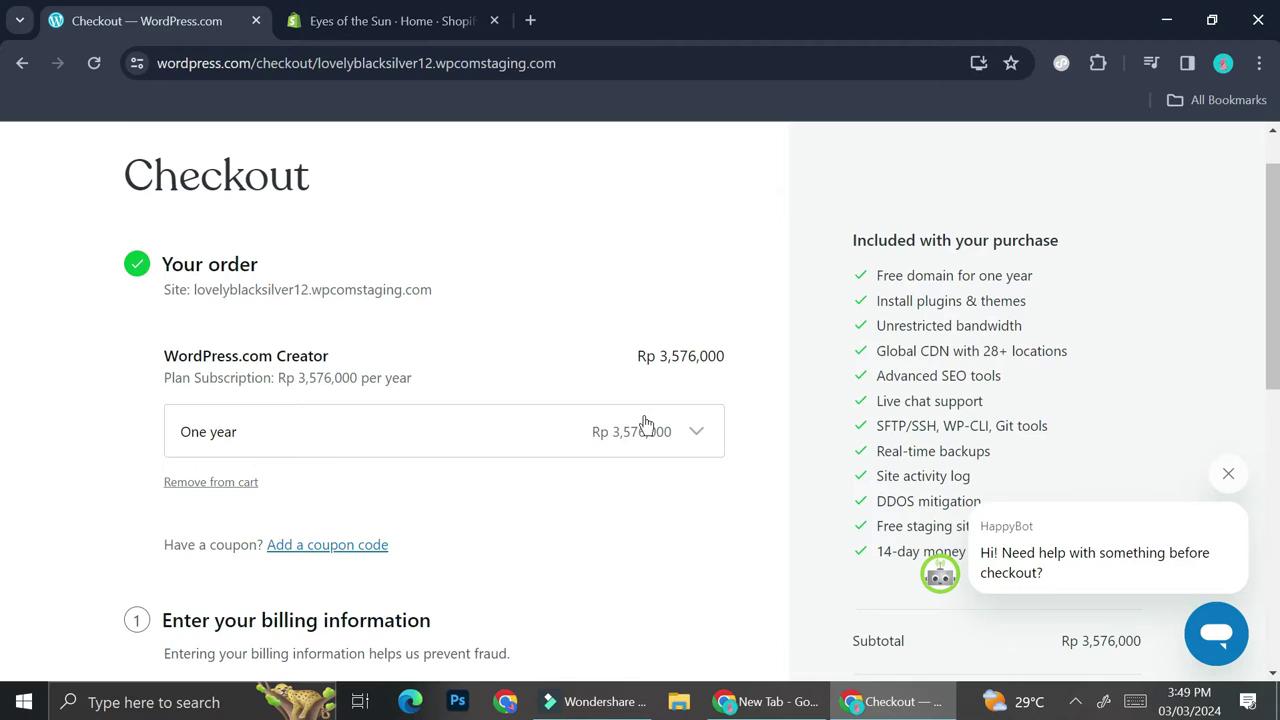
pyautogui.scroll(-2, 645, 425)
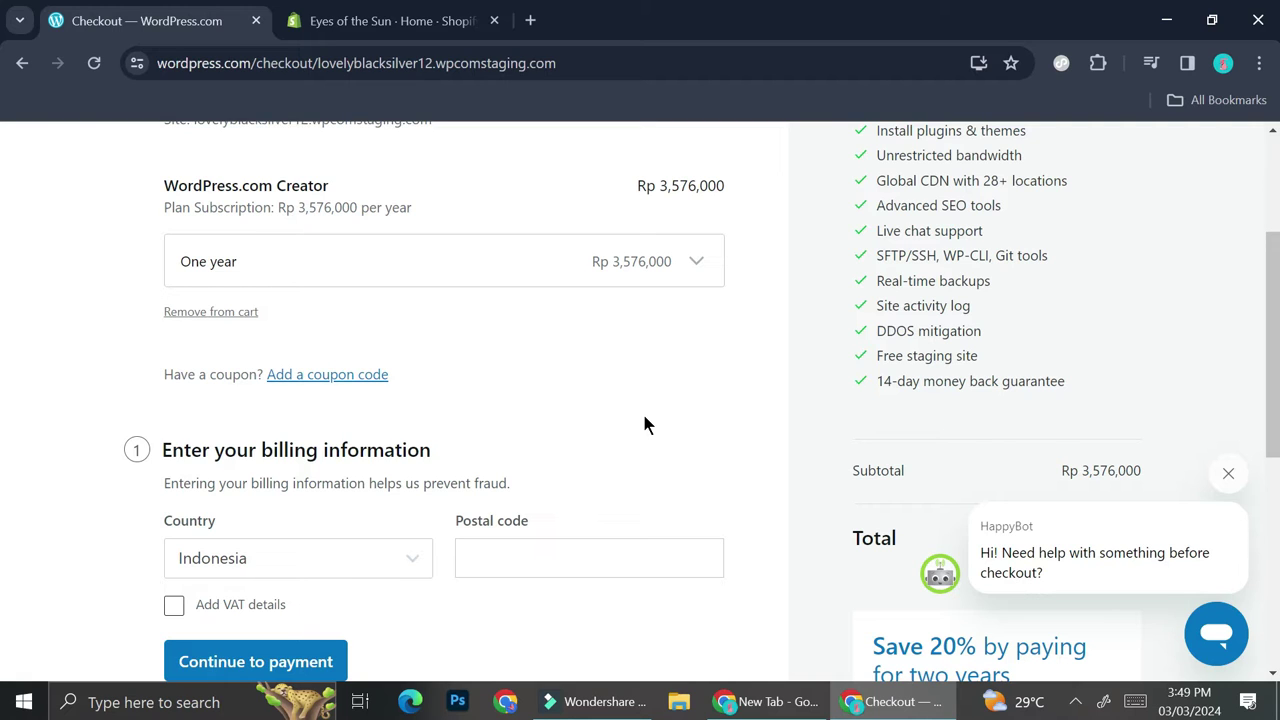
pyautogui.scroll(-2, 644, 425)
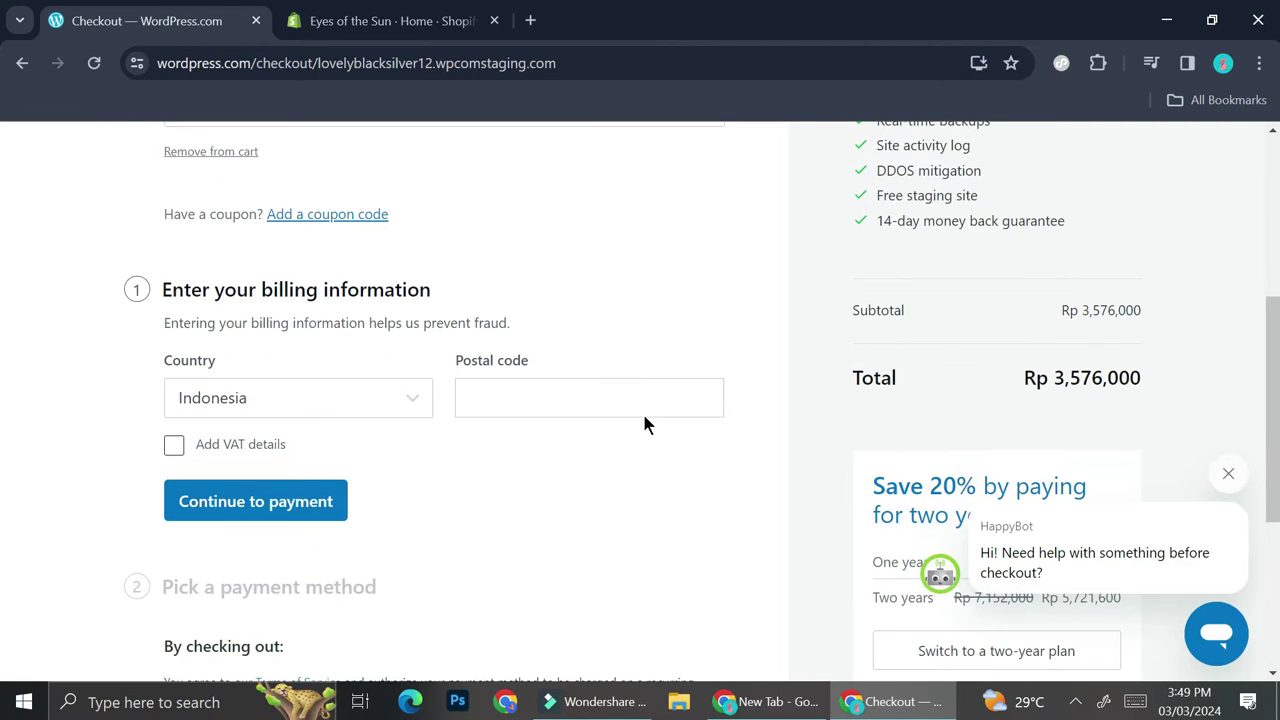
pyautogui.scroll(5, 644, 416)
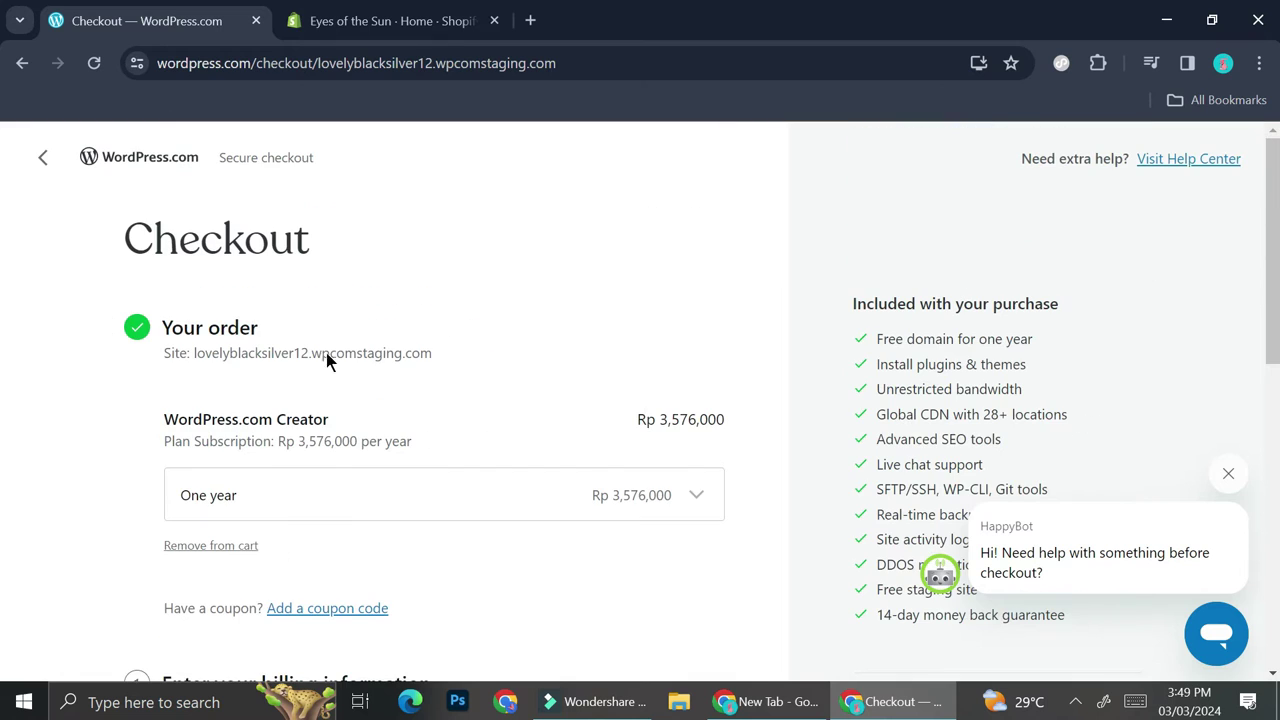
pyautogui.click(37, 161)
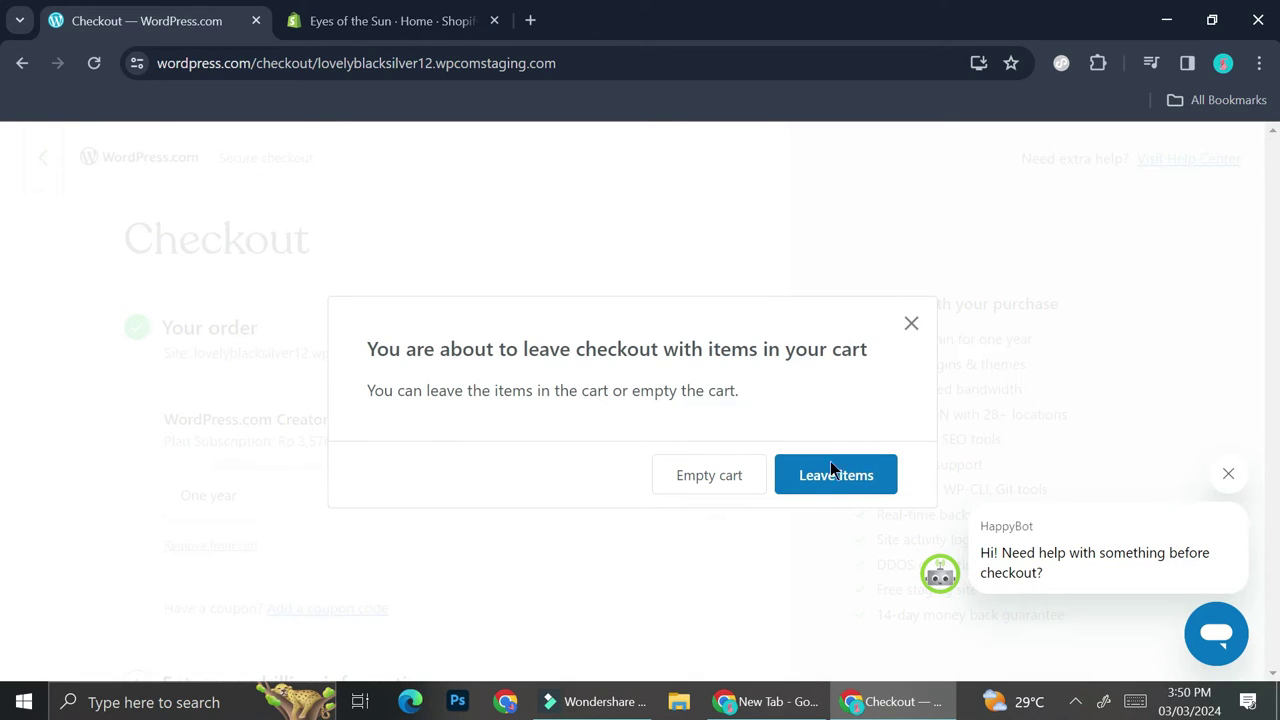
pyautogui.click(806, 476)
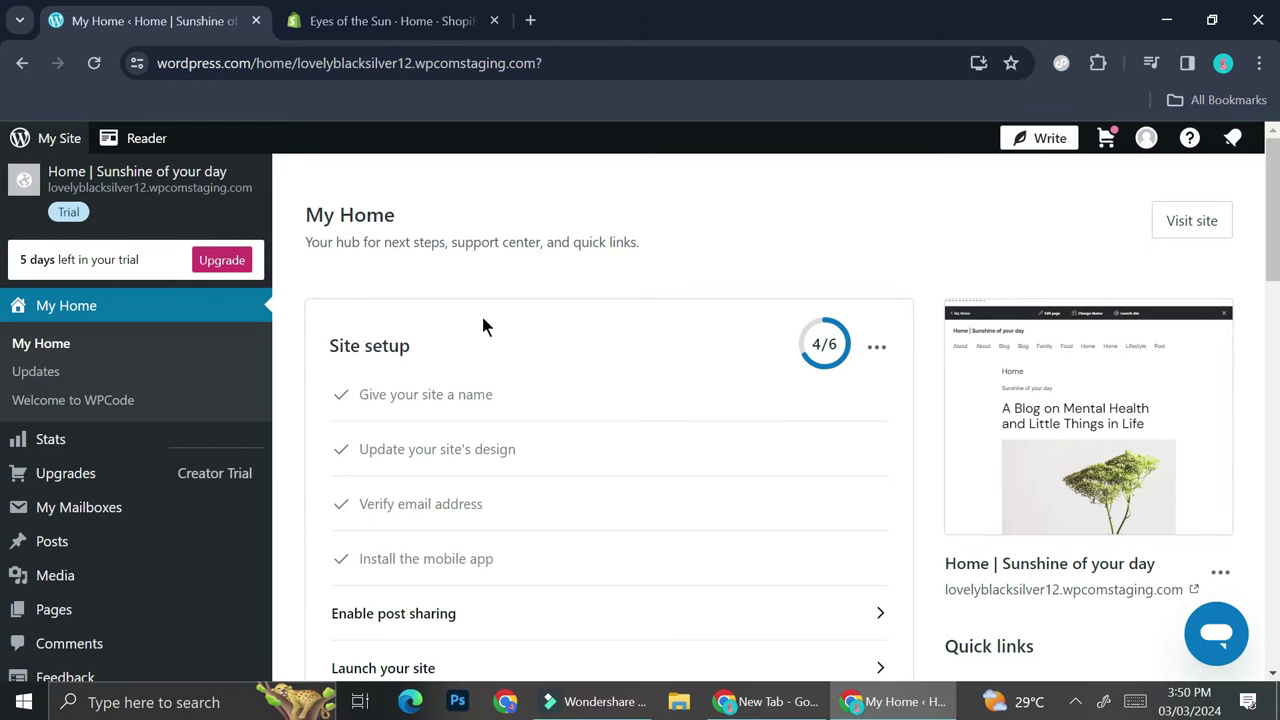
# Scroll the My Home dashboard down to the lovelyblacksilver12.com domain suggestion.
pyautogui.scroll(-5, 134, 651)
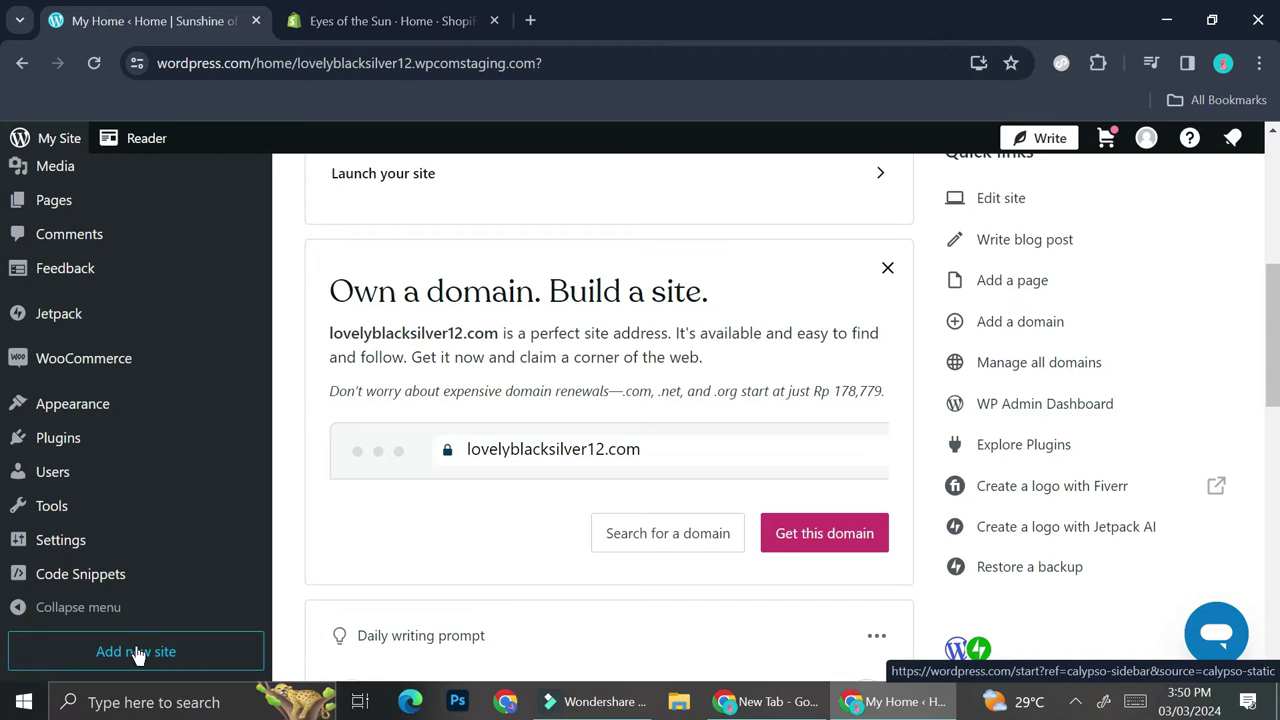
pyautogui.scroll(-1, 136, 653)
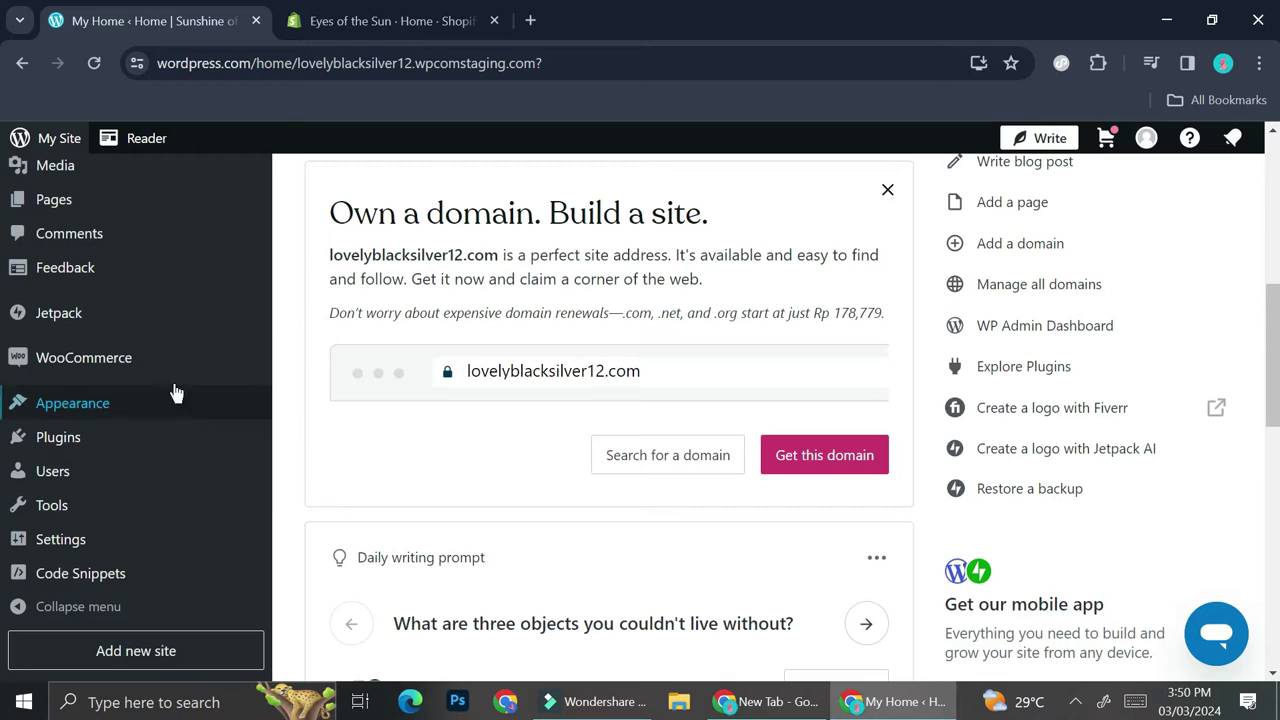
# Search Plugins for 'all in one wp' and open the All-in-One WP Migration plugin.
pyautogui.click(157, 436)
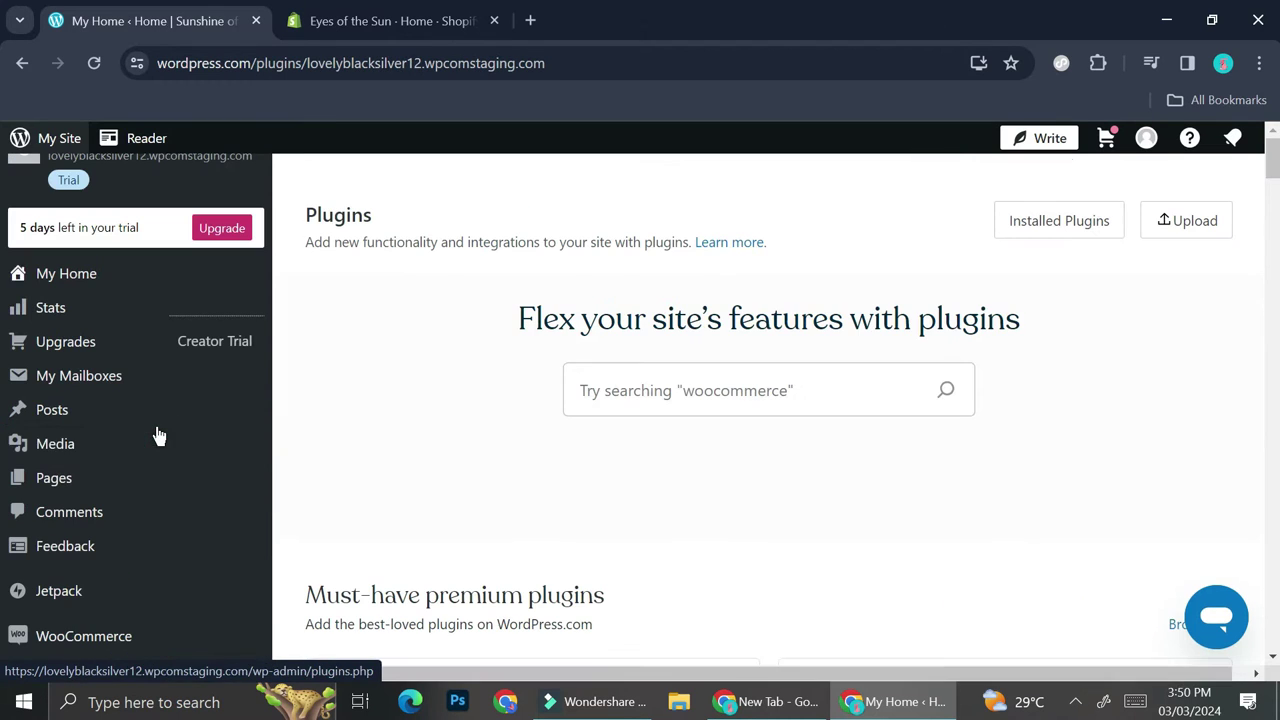
pyautogui.click(688, 378)
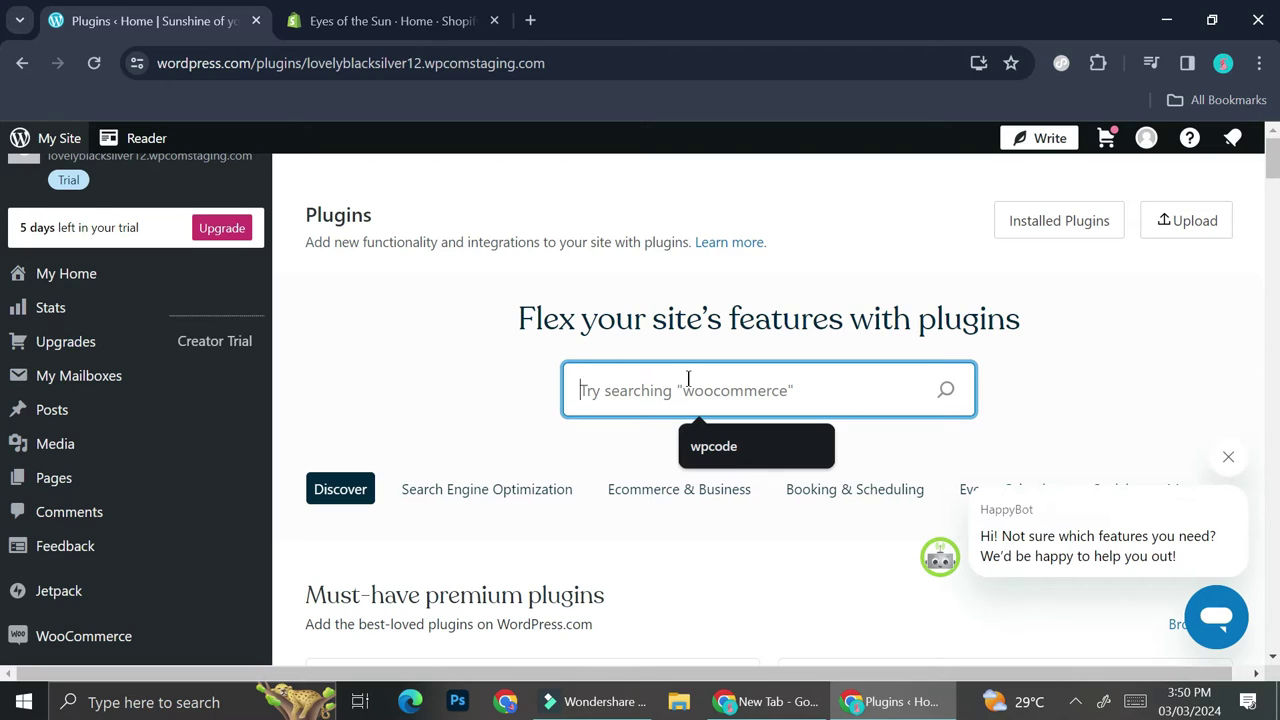
pyautogui.write('all')
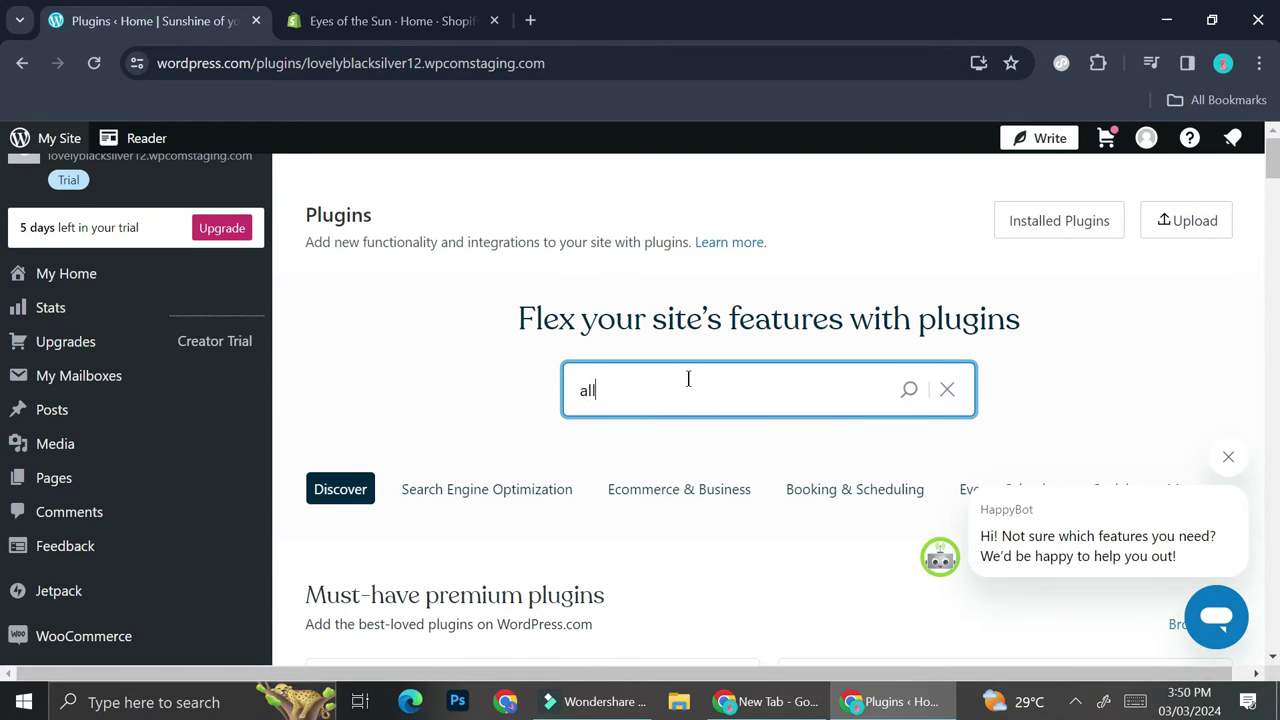
pyautogui.write(' in one wp')
pyautogui.press('Return')
pyautogui.scroll(-2, 764, 402)
pyautogui.scroll(-2, 764, 402)
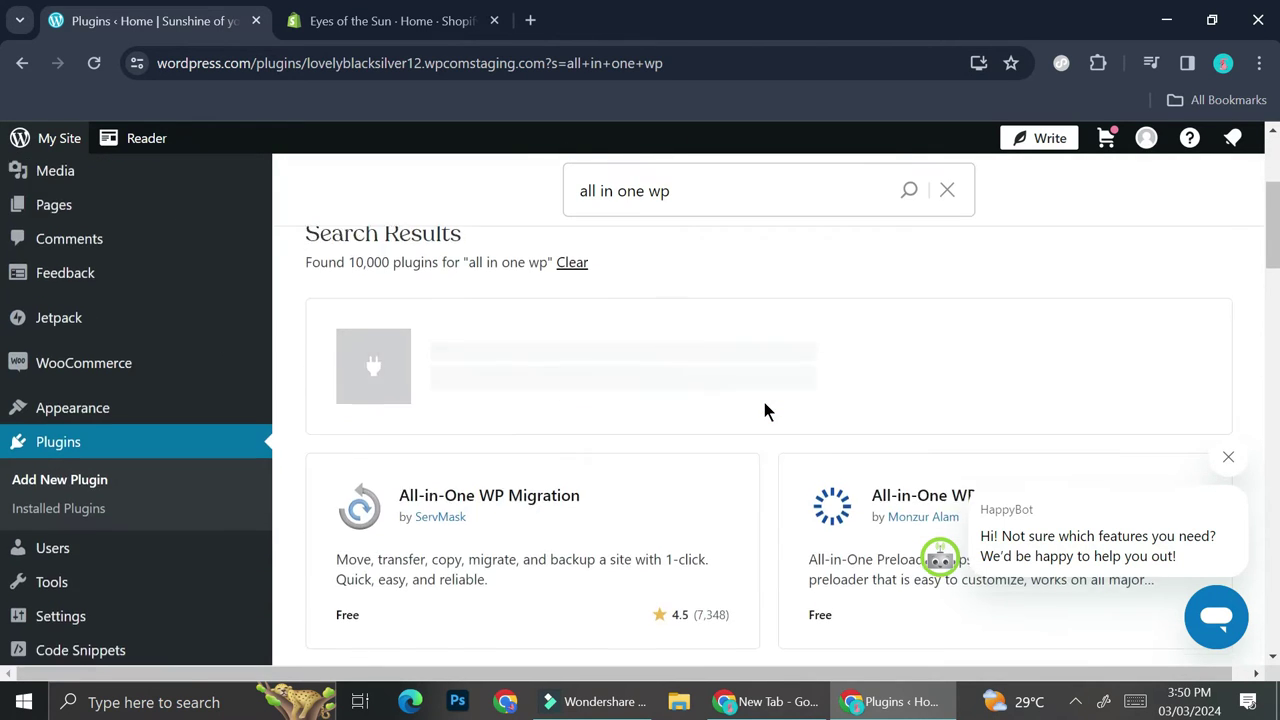
pyautogui.scroll(-3, 764, 410)
pyautogui.scroll(2, 764, 410)
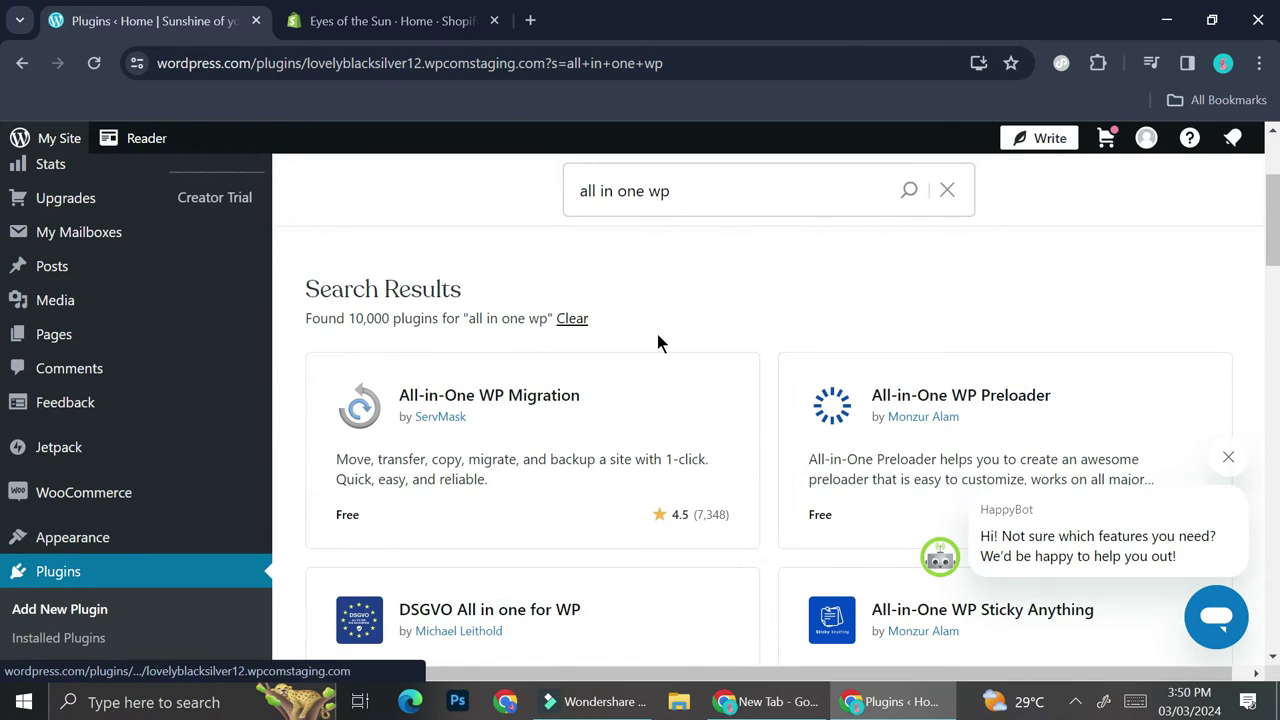
pyautogui.click(525, 417)
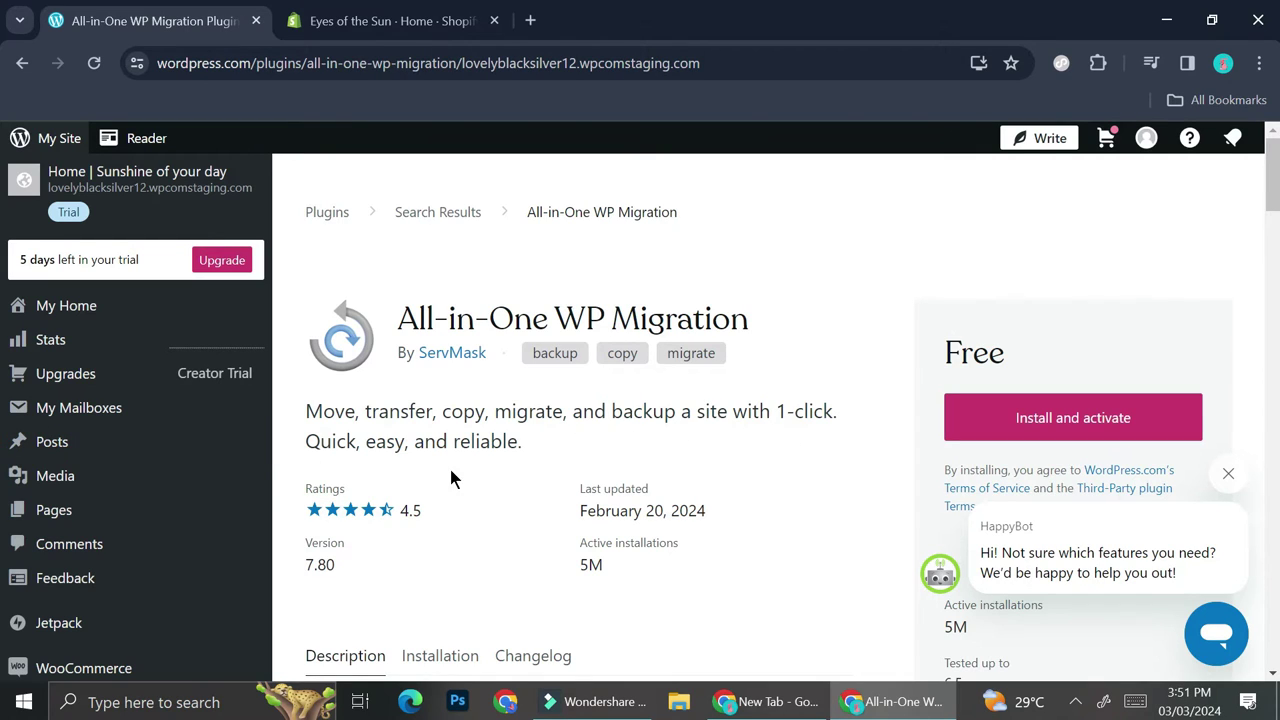
pyautogui.click(985, 430)
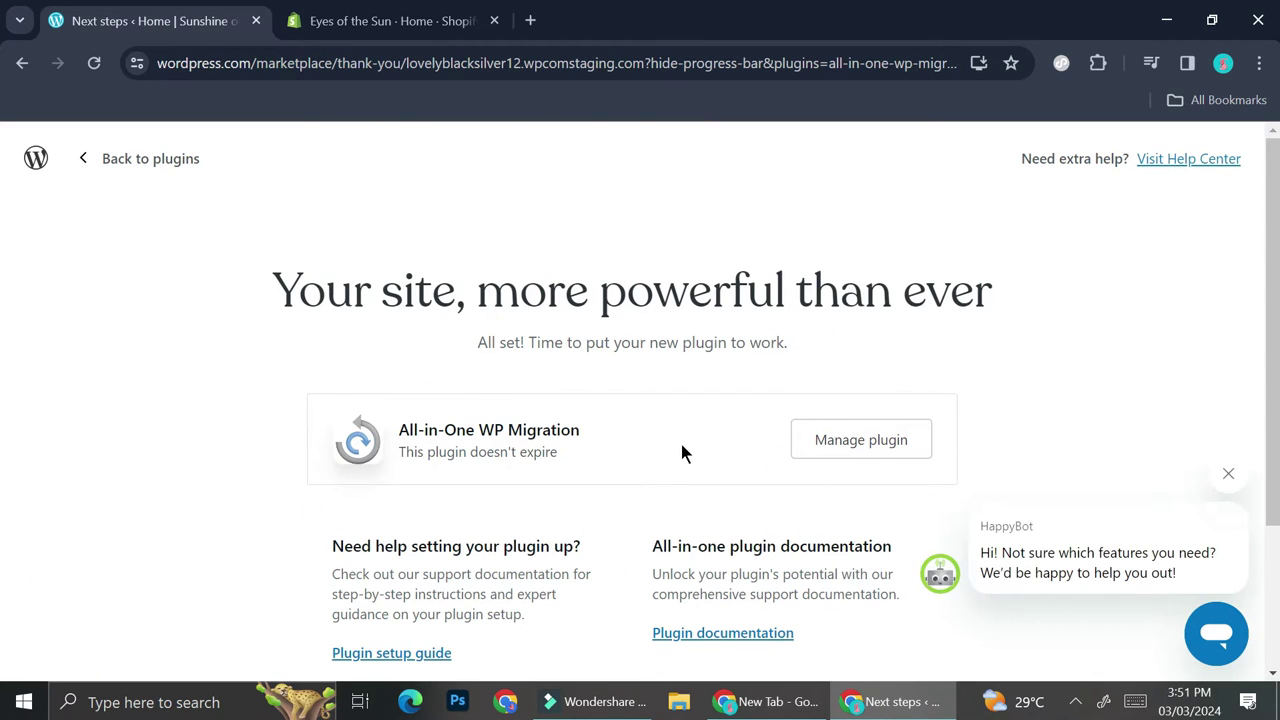
pyautogui.click(818, 440)
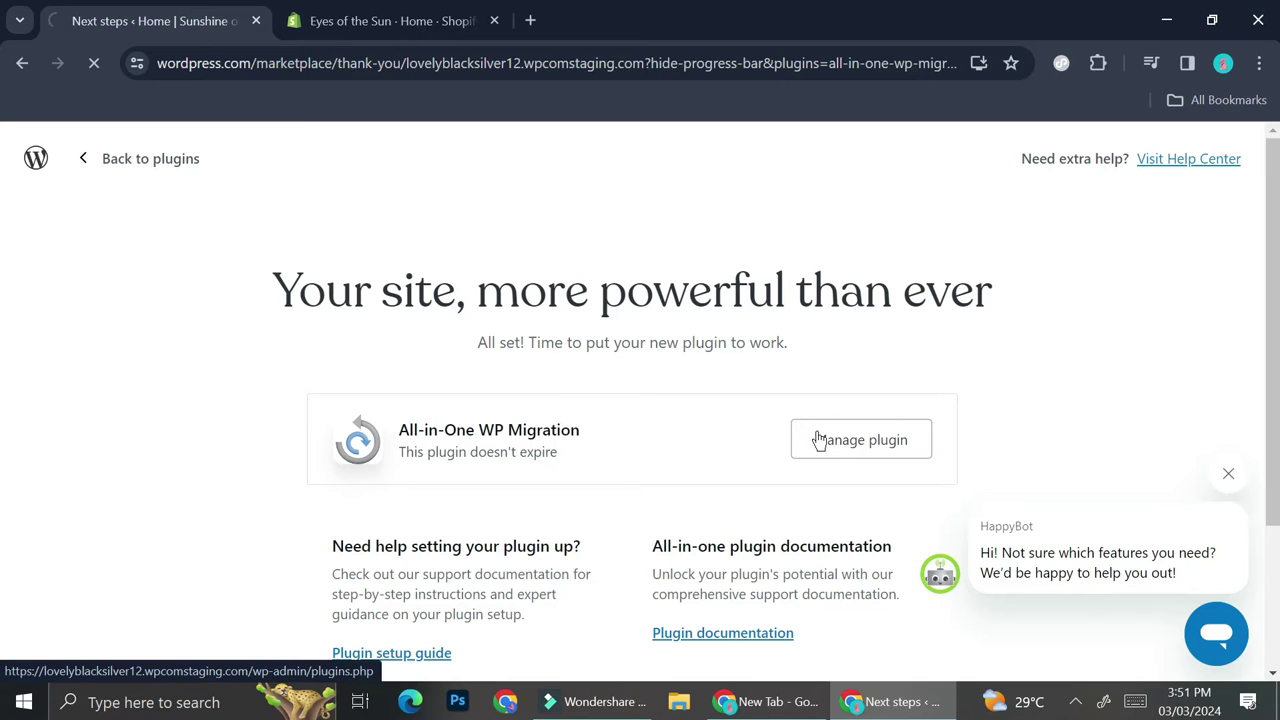
pyautogui.scroll(2, 599, 563)
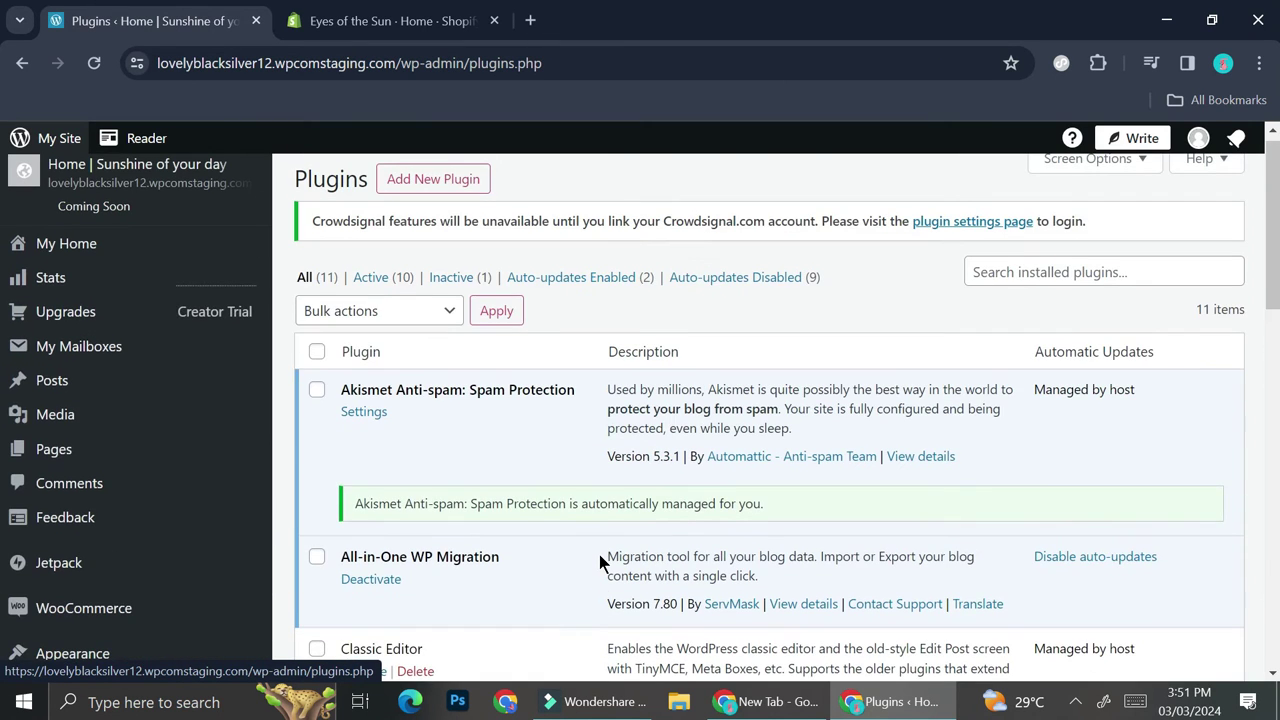
pyautogui.scroll(-8, 600, 556)
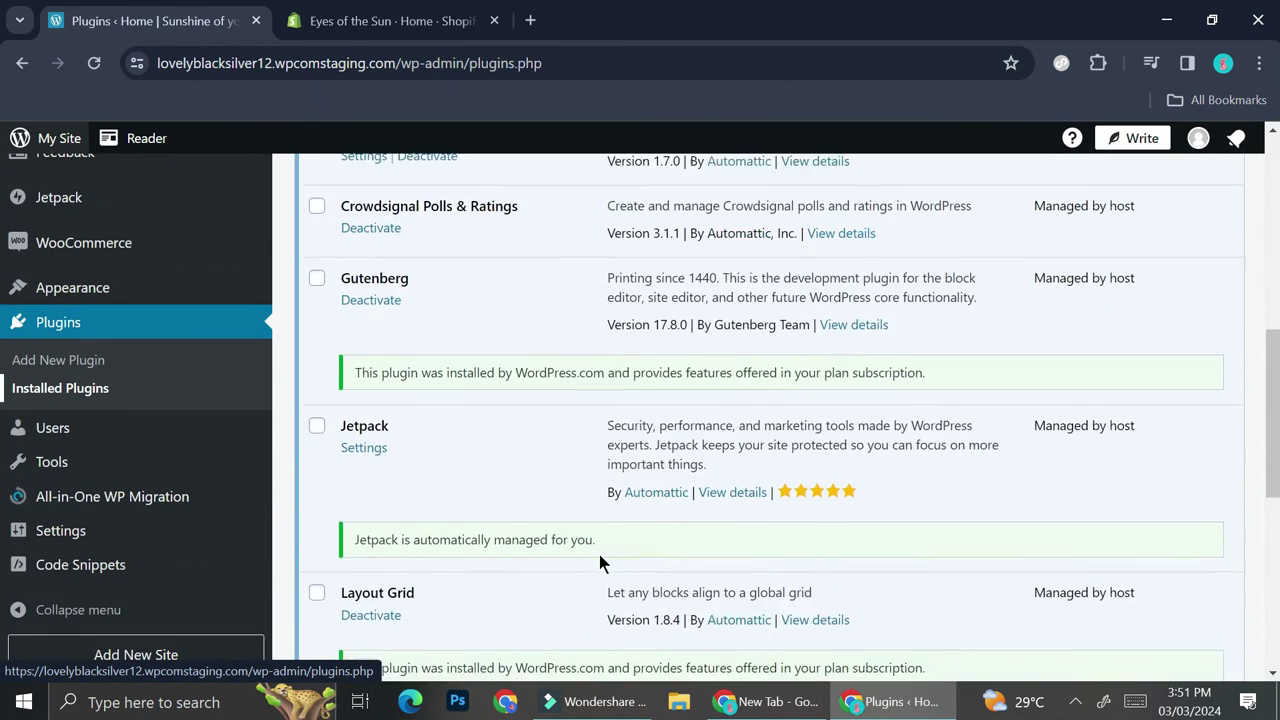
pyautogui.scroll(7, 600, 556)
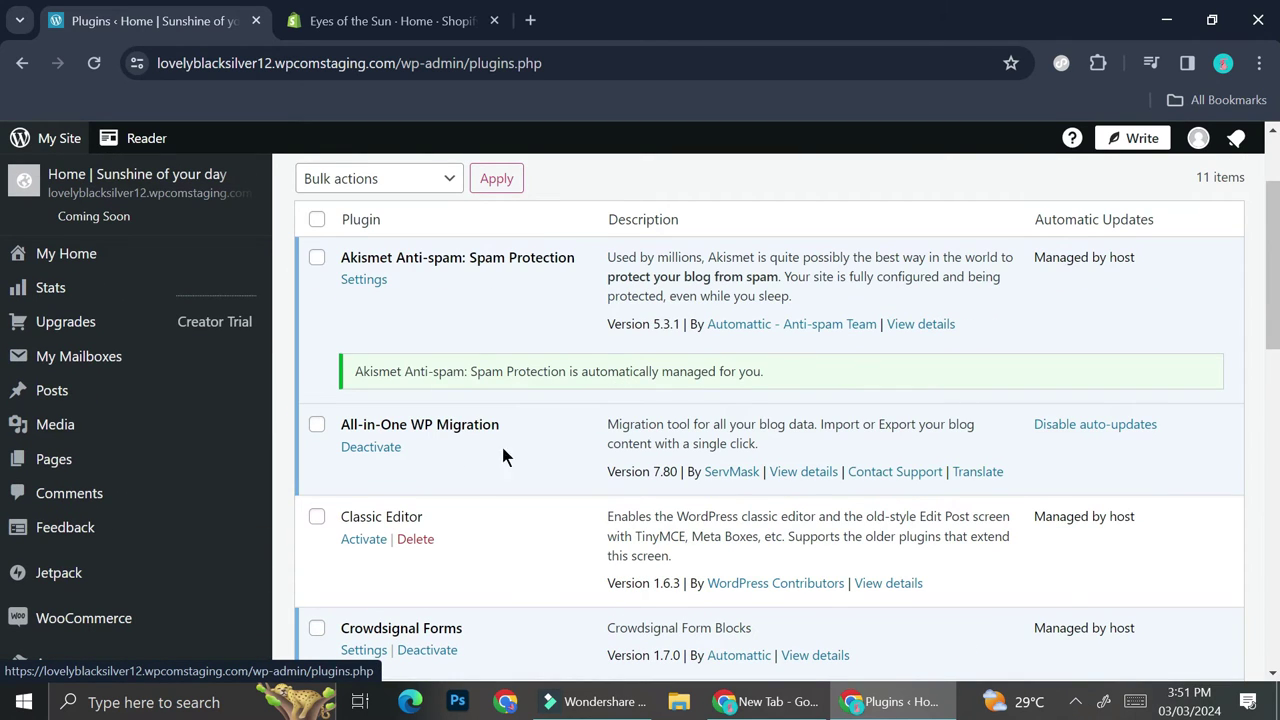
# Read the All-in-One WP Migration details, then show its Export, Import, Backups and Schedules menu.
pyautogui.click(789, 472)
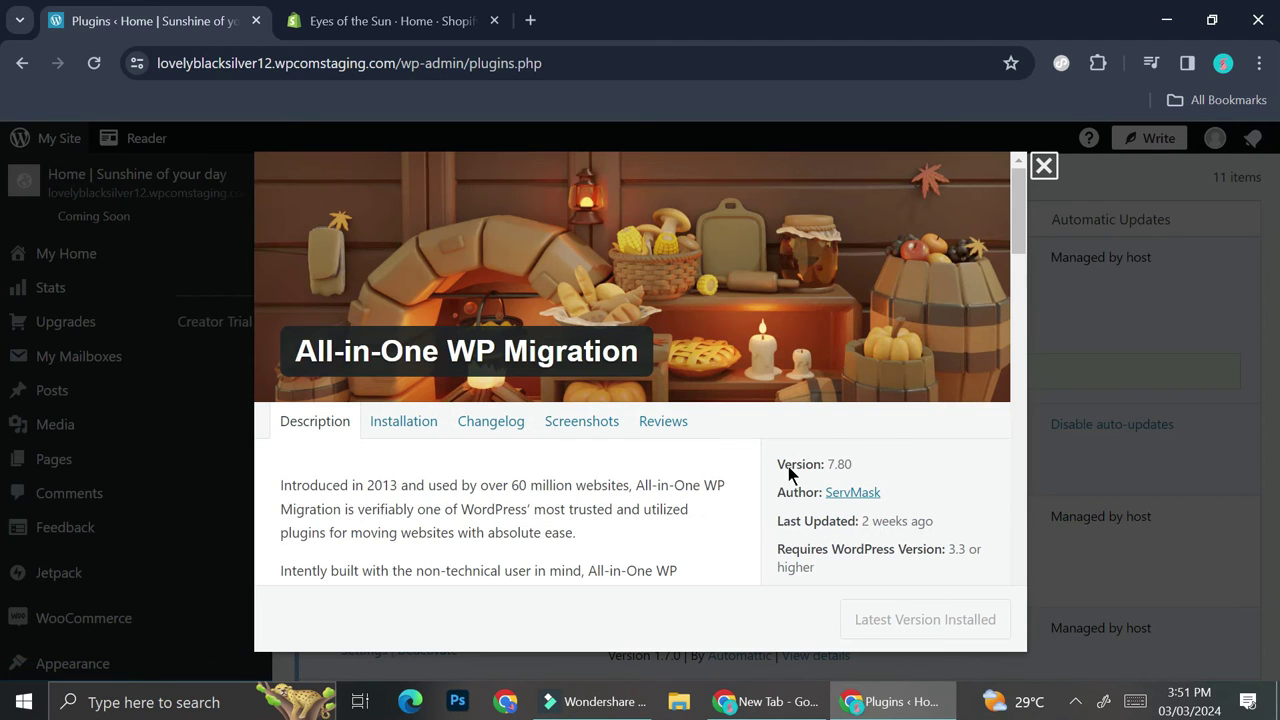
pyautogui.scroll(-3, 615, 483)
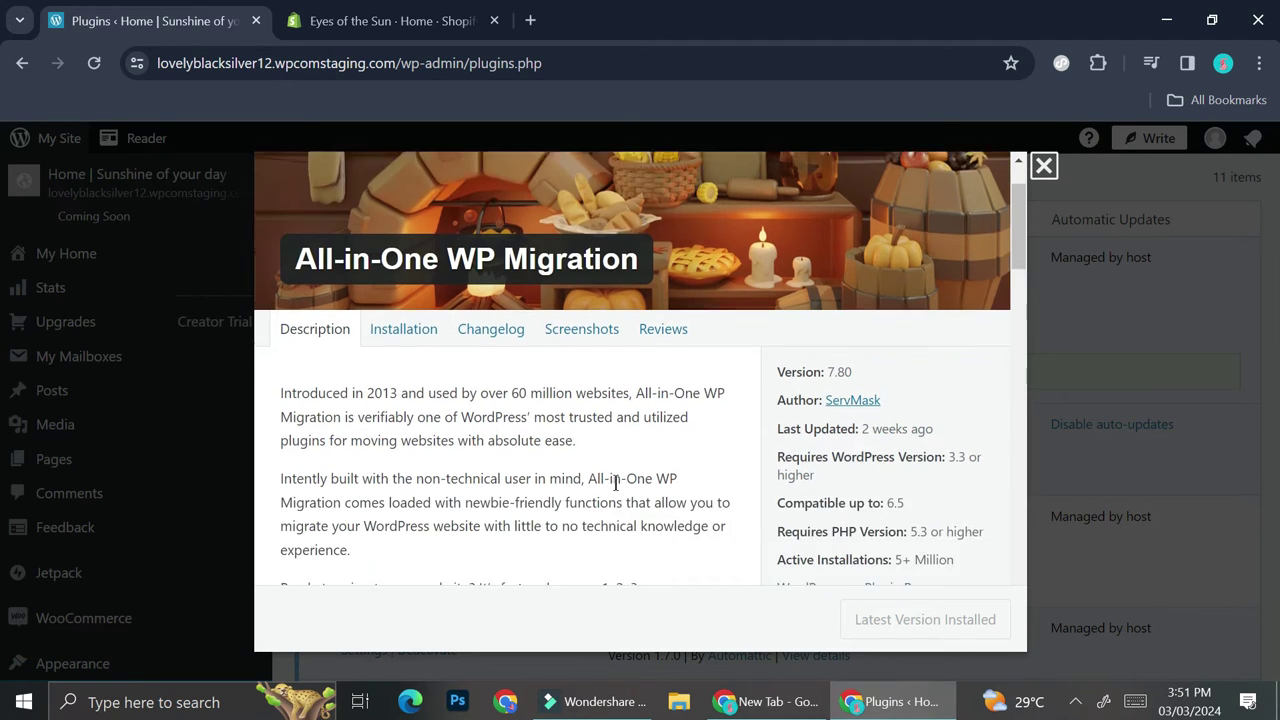
pyautogui.scroll(-5, 615, 483)
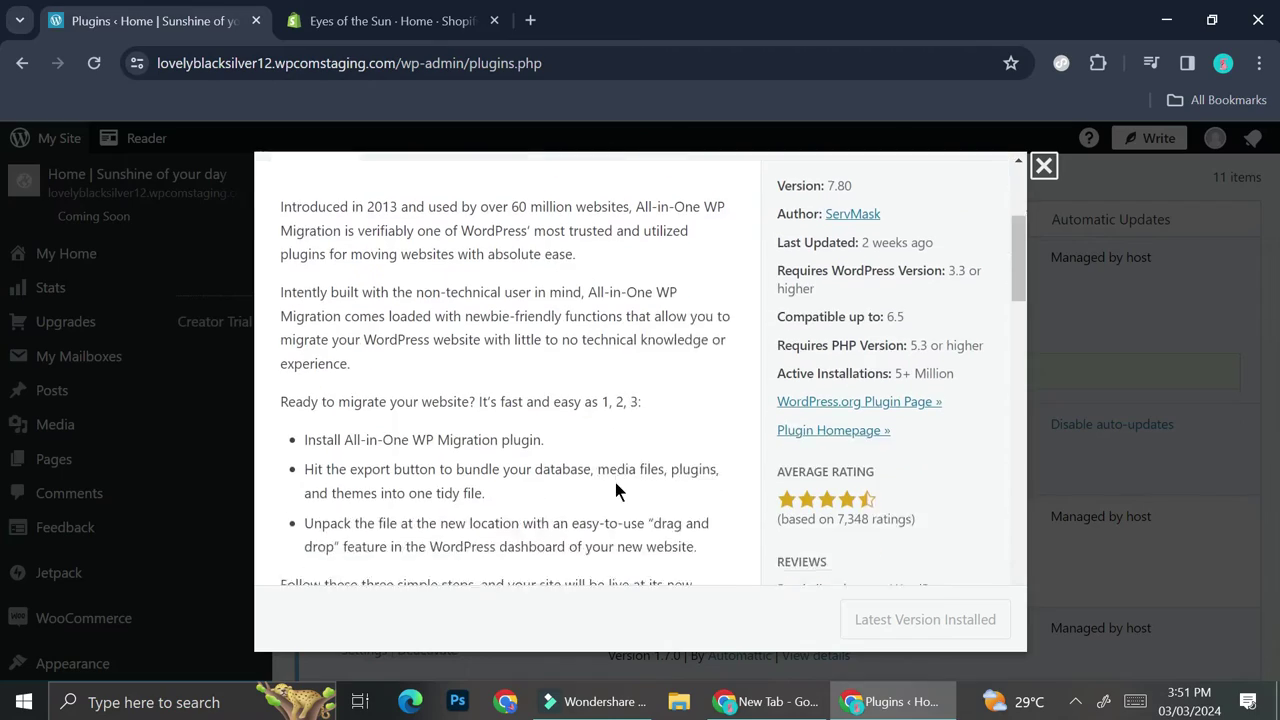
pyautogui.scroll(-9, 615, 483)
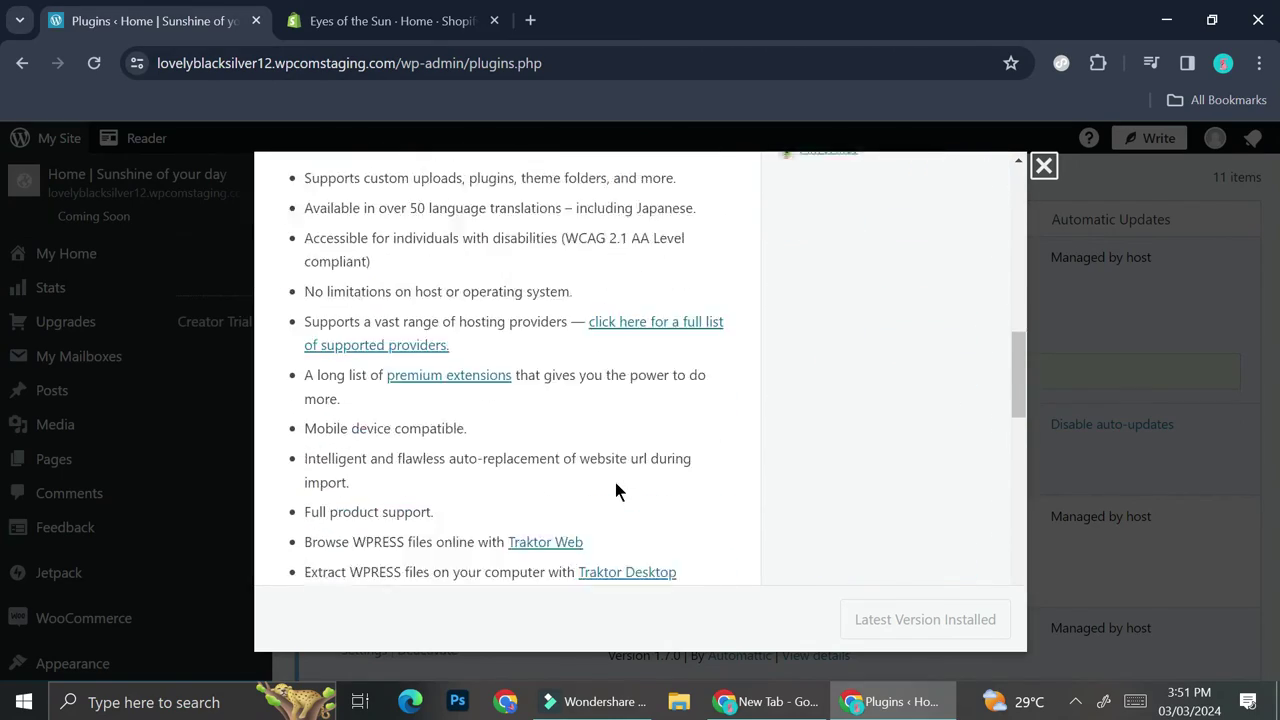
pyautogui.scroll(-2, 615, 482)
pyautogui.scroll(6, 615, 482)
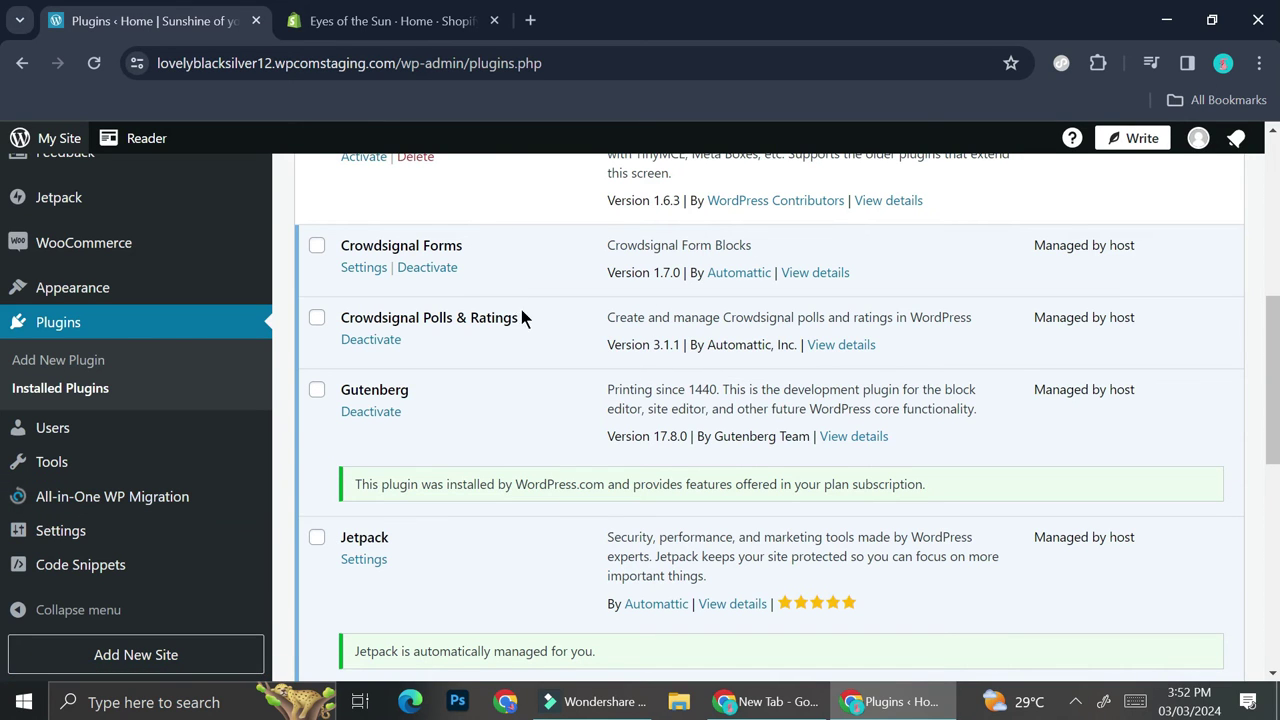
pyautogui.scroll(2, 486, 297)
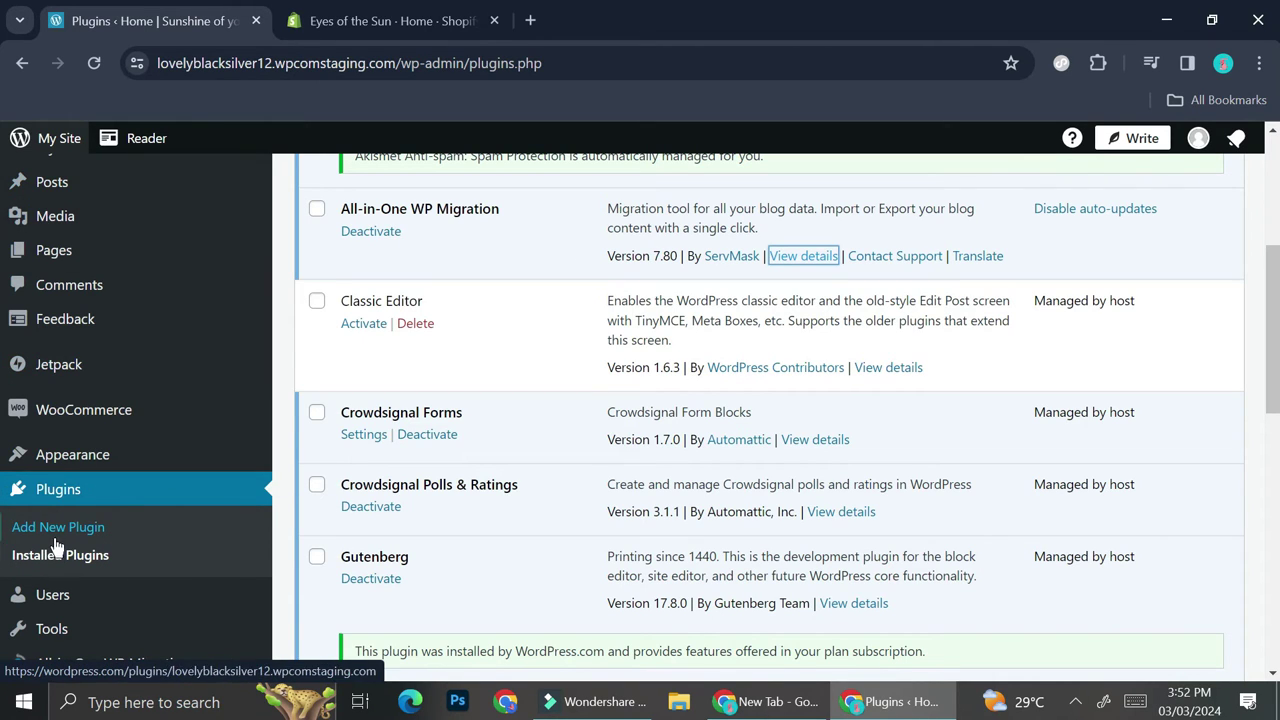
pyautogui.scroll(-3, 123, 503)
pyautogui.moveTo(124, 505)
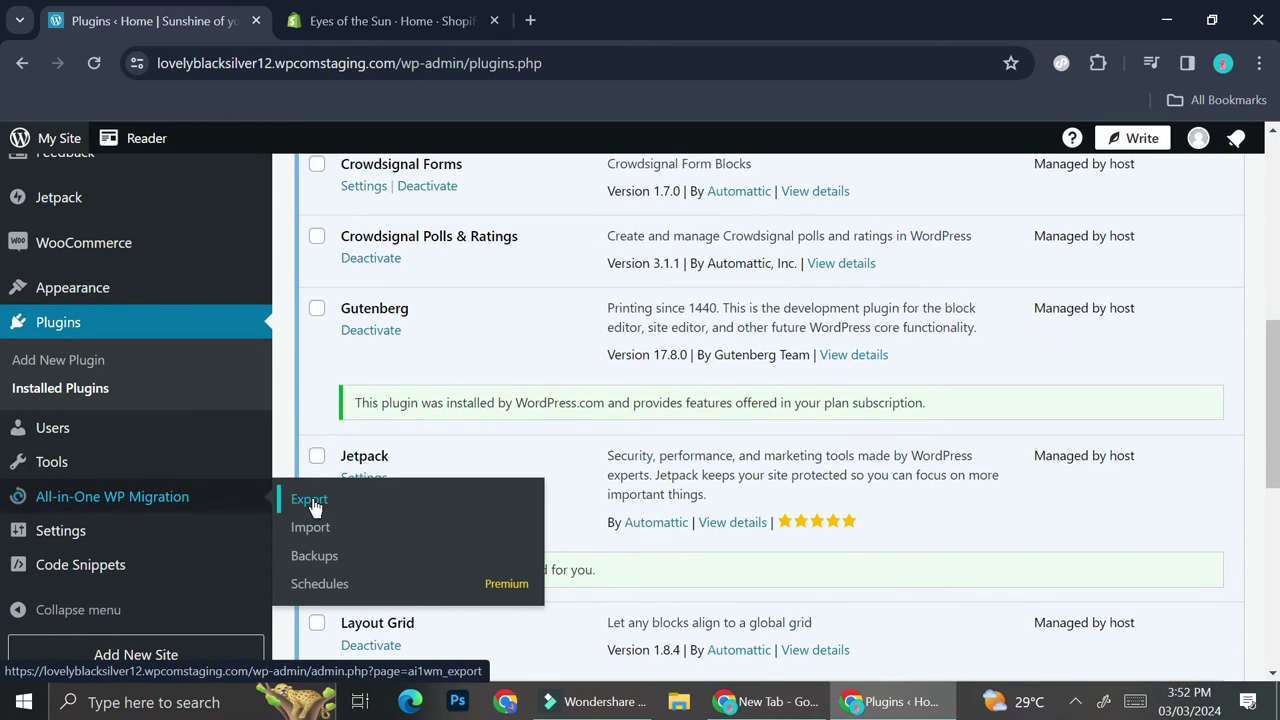
# Open the All-in-One WP Migration Import page and browse the IMPORT FROM source list.
pyautogui.click(315, 533)
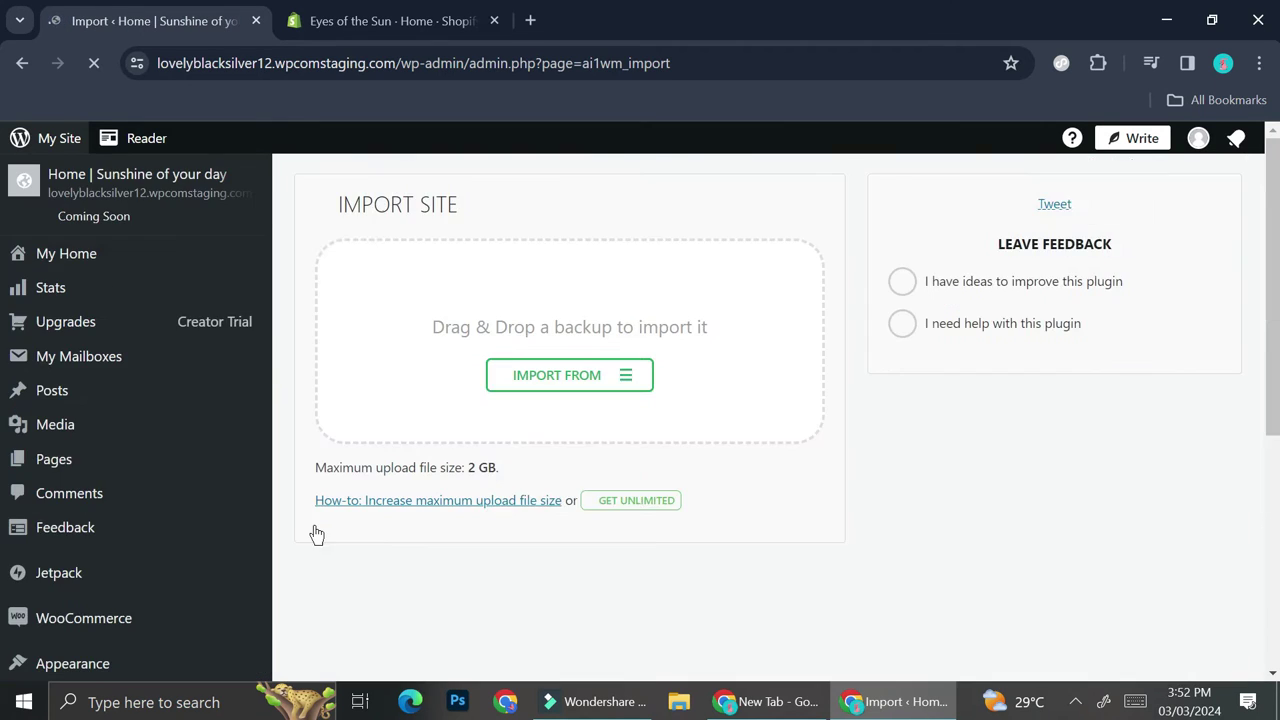
pyautogui.click(586, 368)
pyautogui.scroll(-2, 691, 405)
pyautogui.scroll(2, 693, 406)
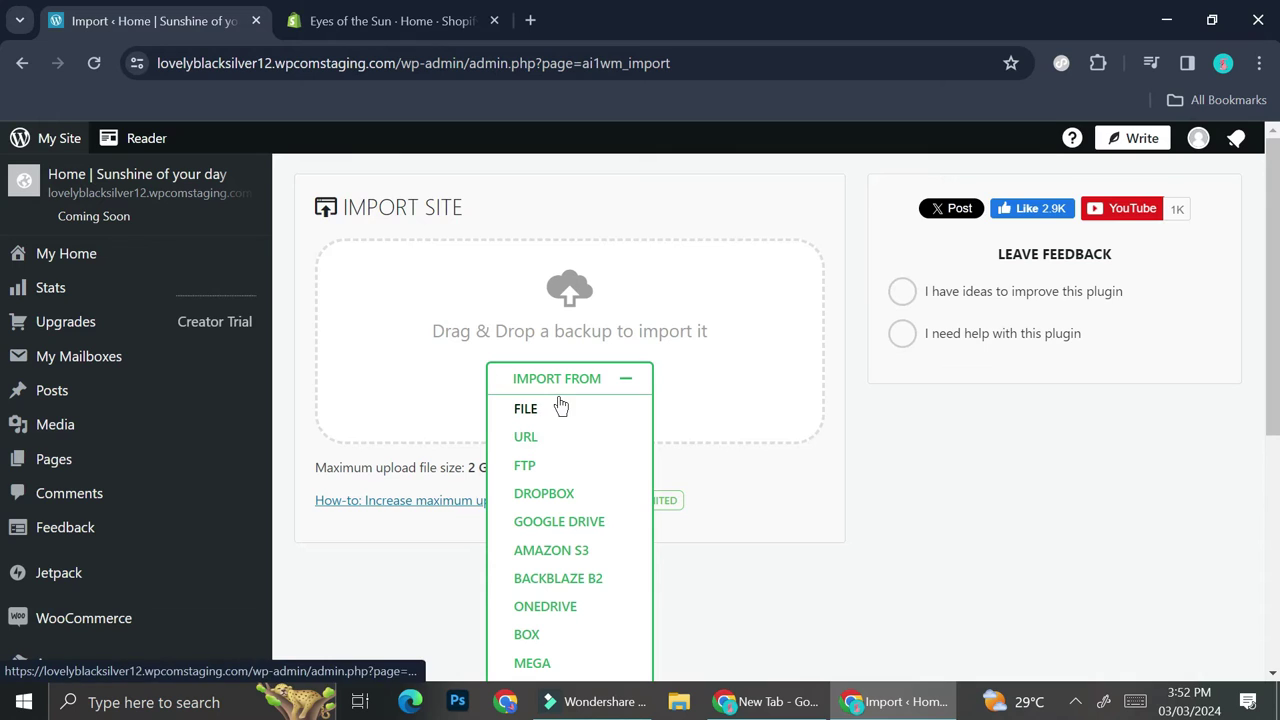
pyautogui.scroll(-1, 557, 437)
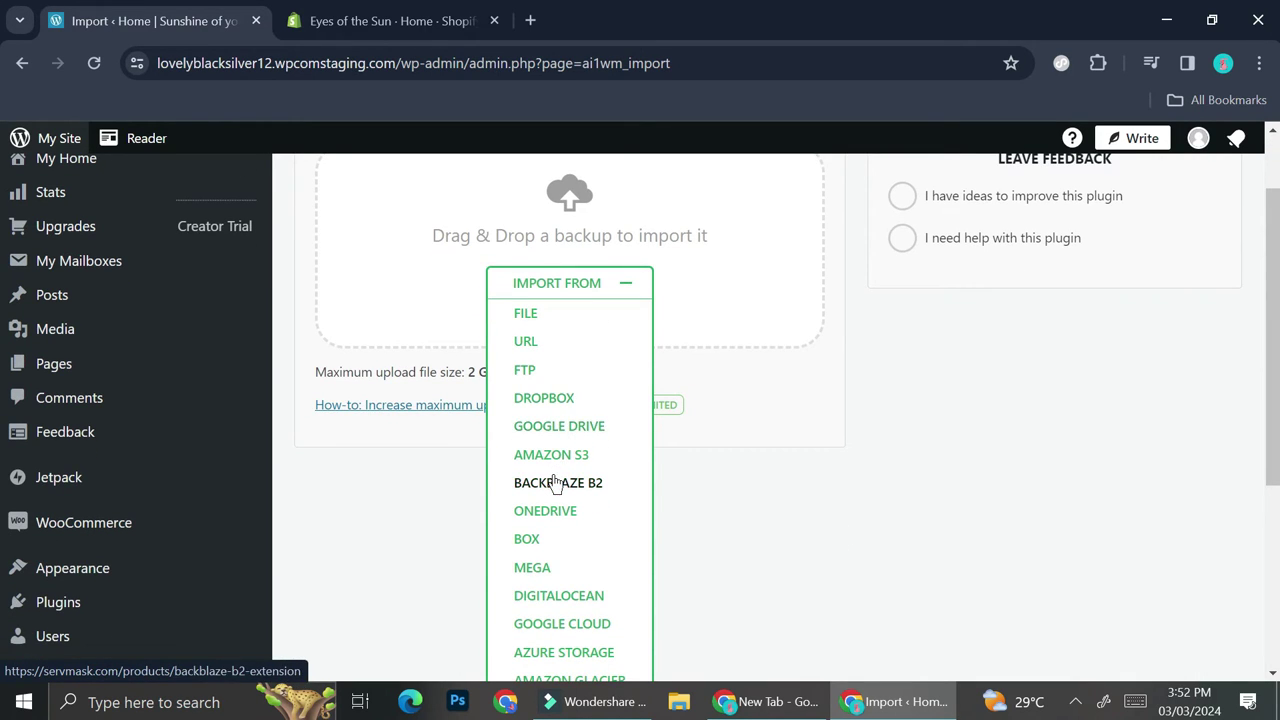
pyautogui.scroll(-1, 558, 483)
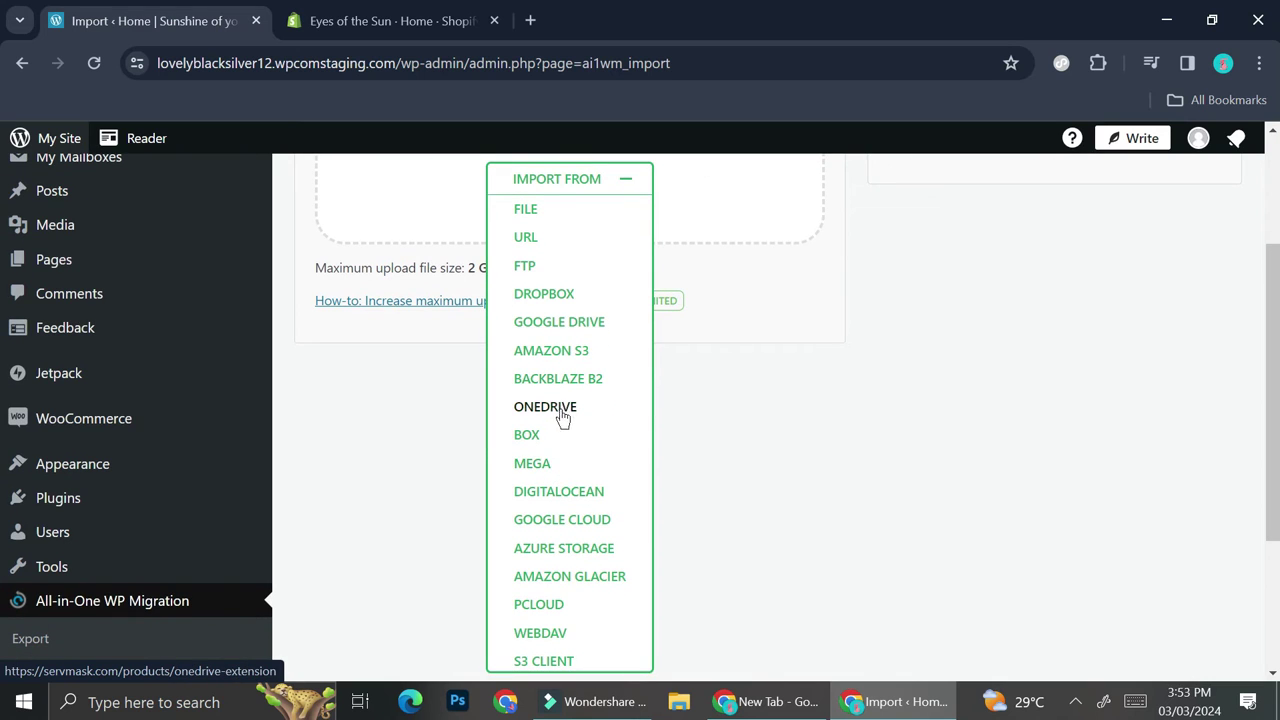
pyautogui.scroll(-2, 546, 569)
pyautogui.scroll(1, 543, 566)
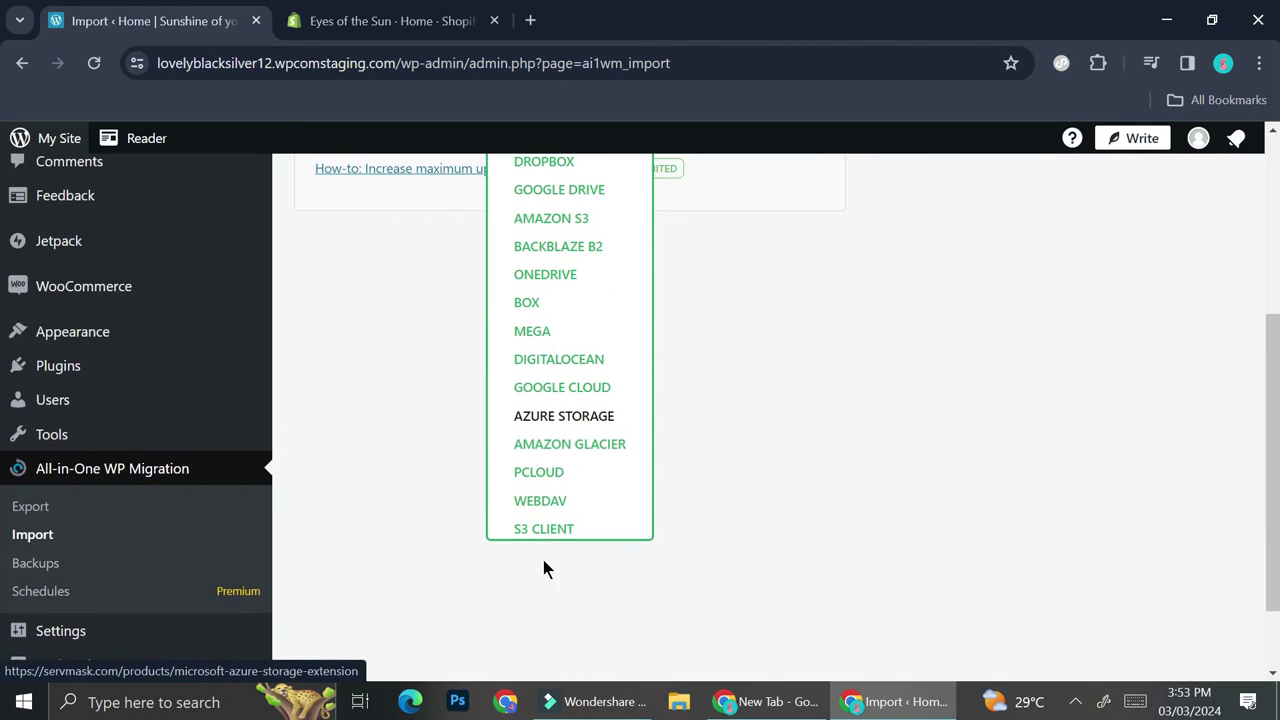
pyautogui.scroll(2, 580, 469)
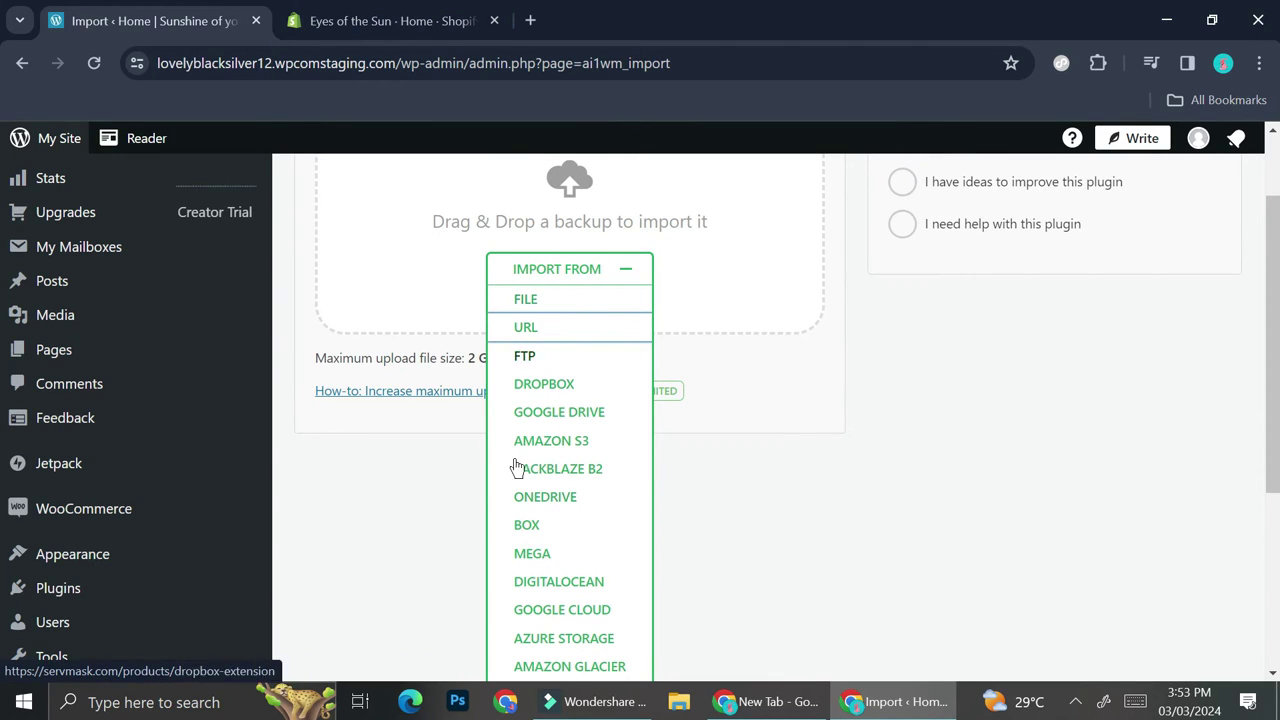
pyautogui.click(548, 335)
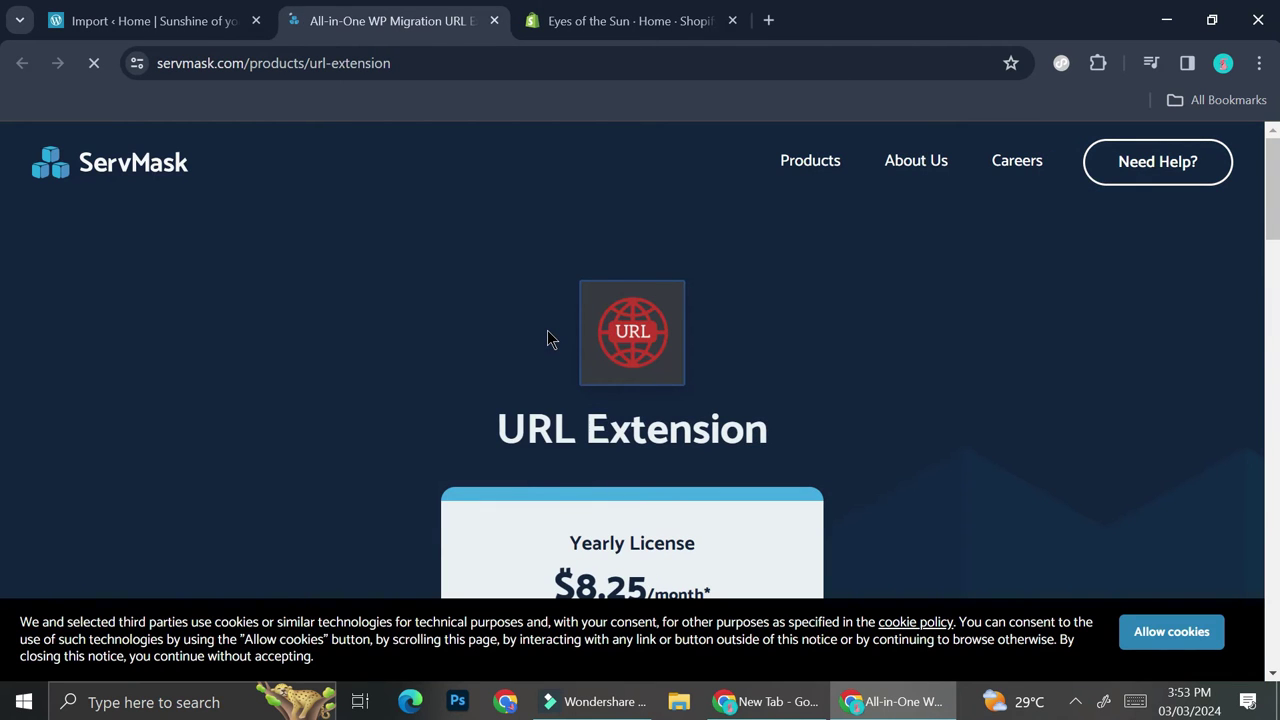
pyautogui.scroll(-3, 648, 422)
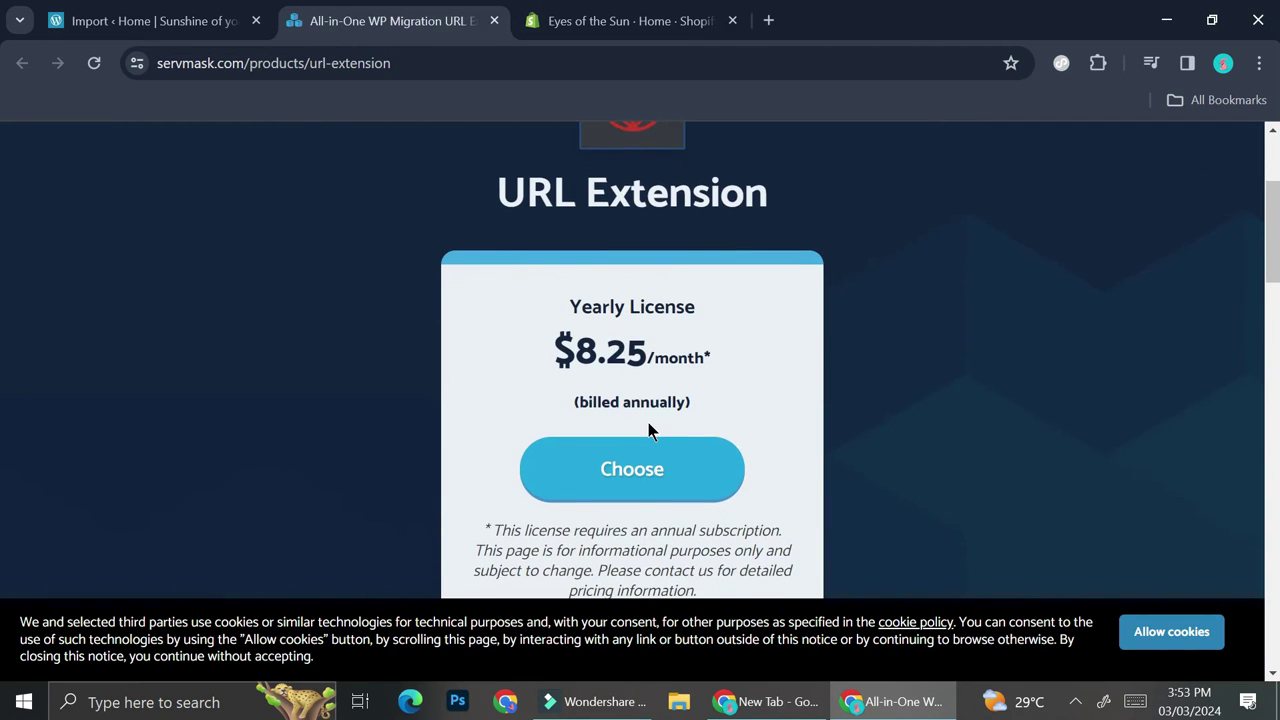
pyautogui.scroll(-1, 648, 430)
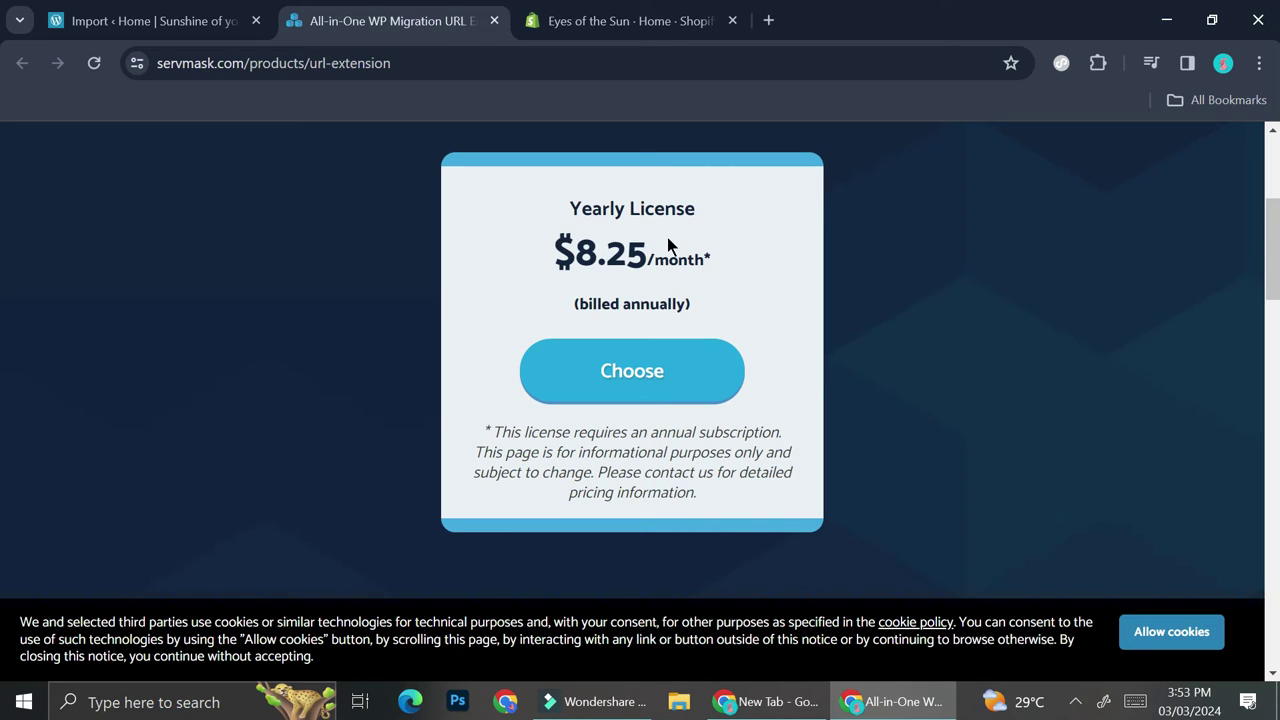
pyautogui.scroll(1, 668, 240)
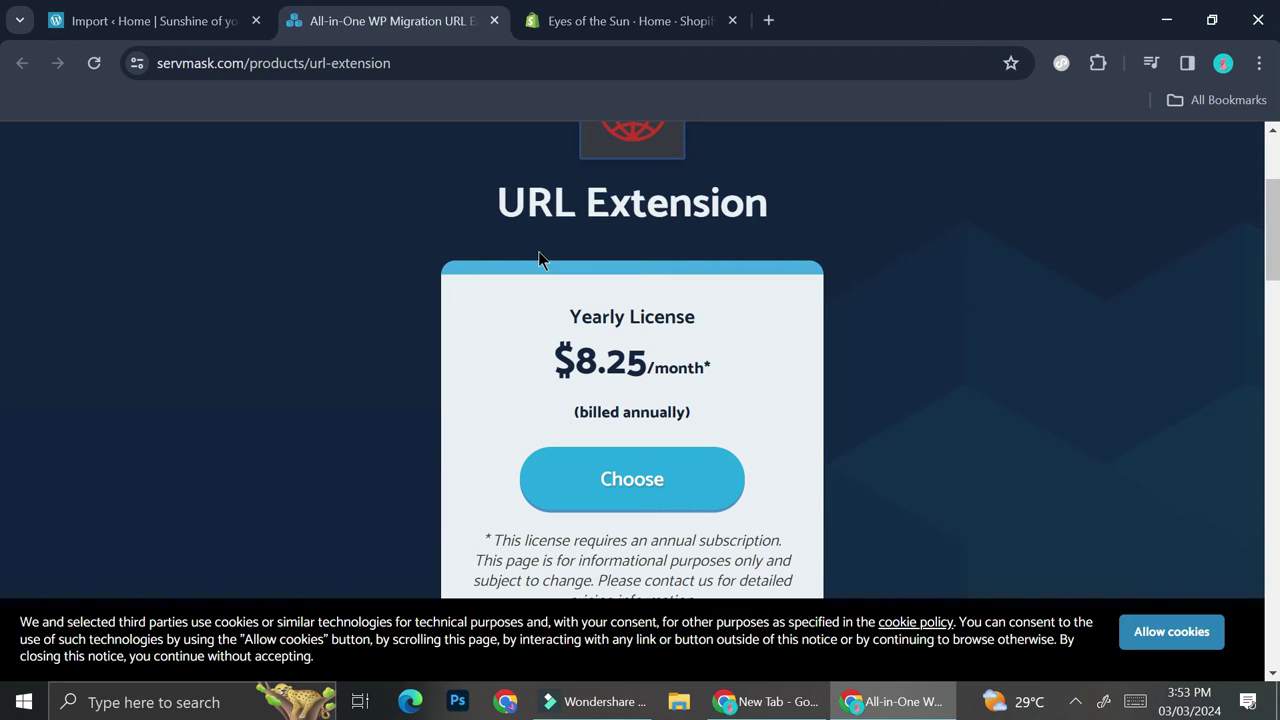
pyautogui.click(486, 20)
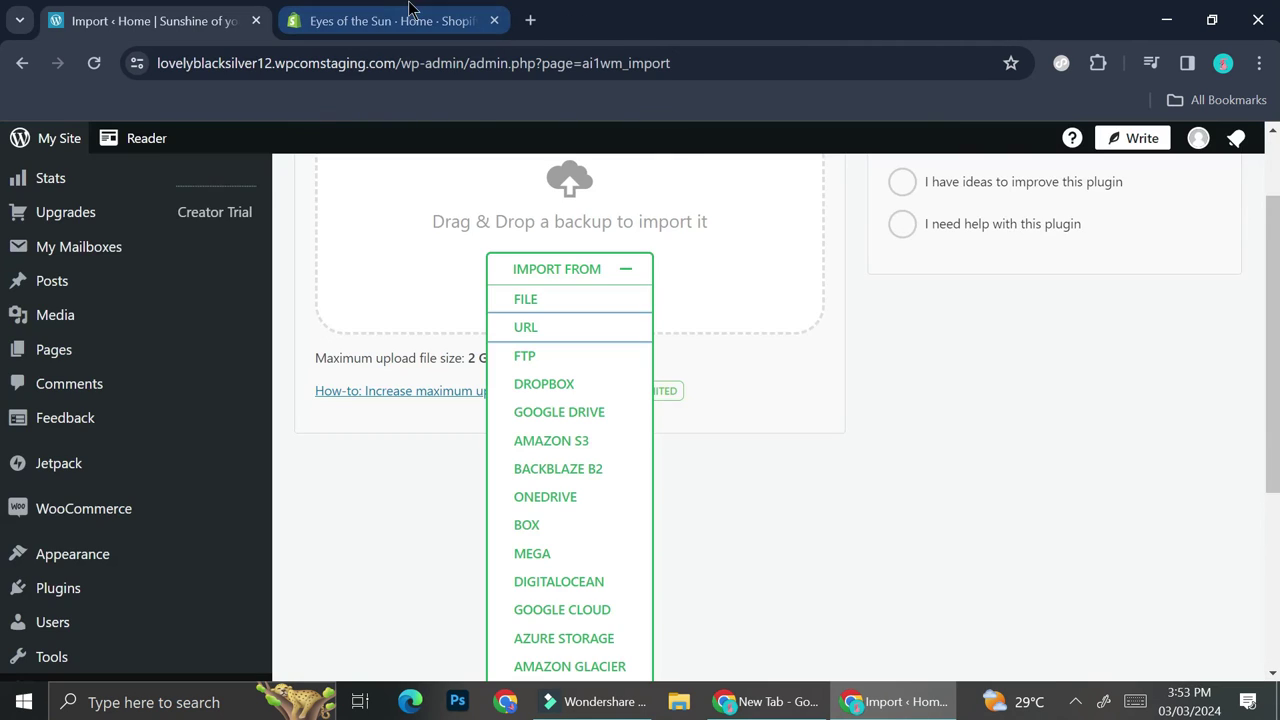
# In the Shopify admin, open Domains under the store settings.
pyautogui.click(400, 20)
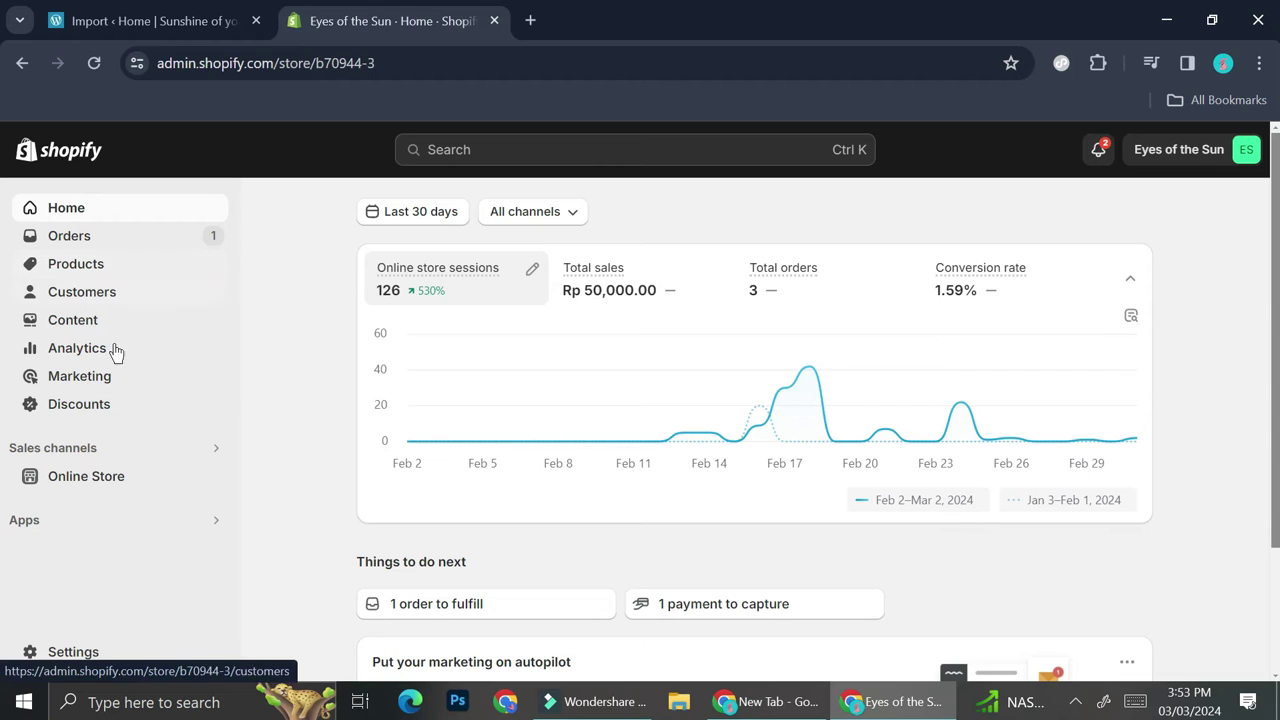
pyautogui.click(37, 660)
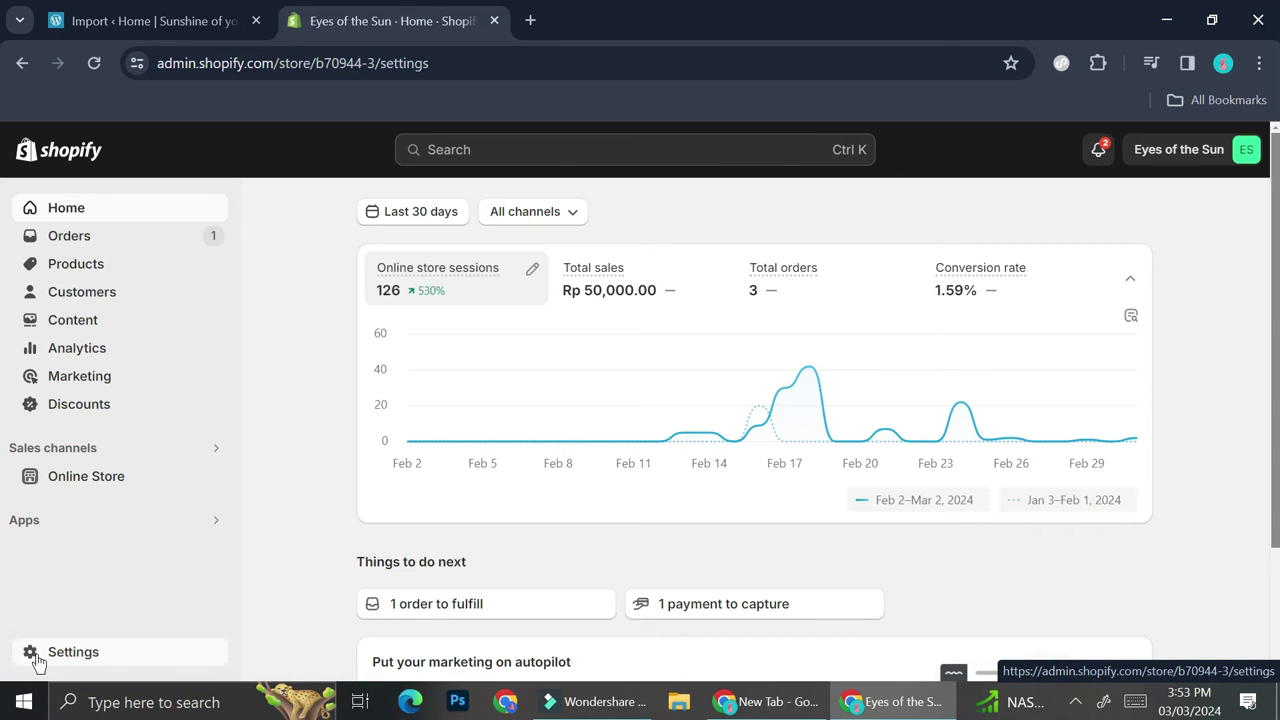
pyautogui.scroll(-7, 285, 568)
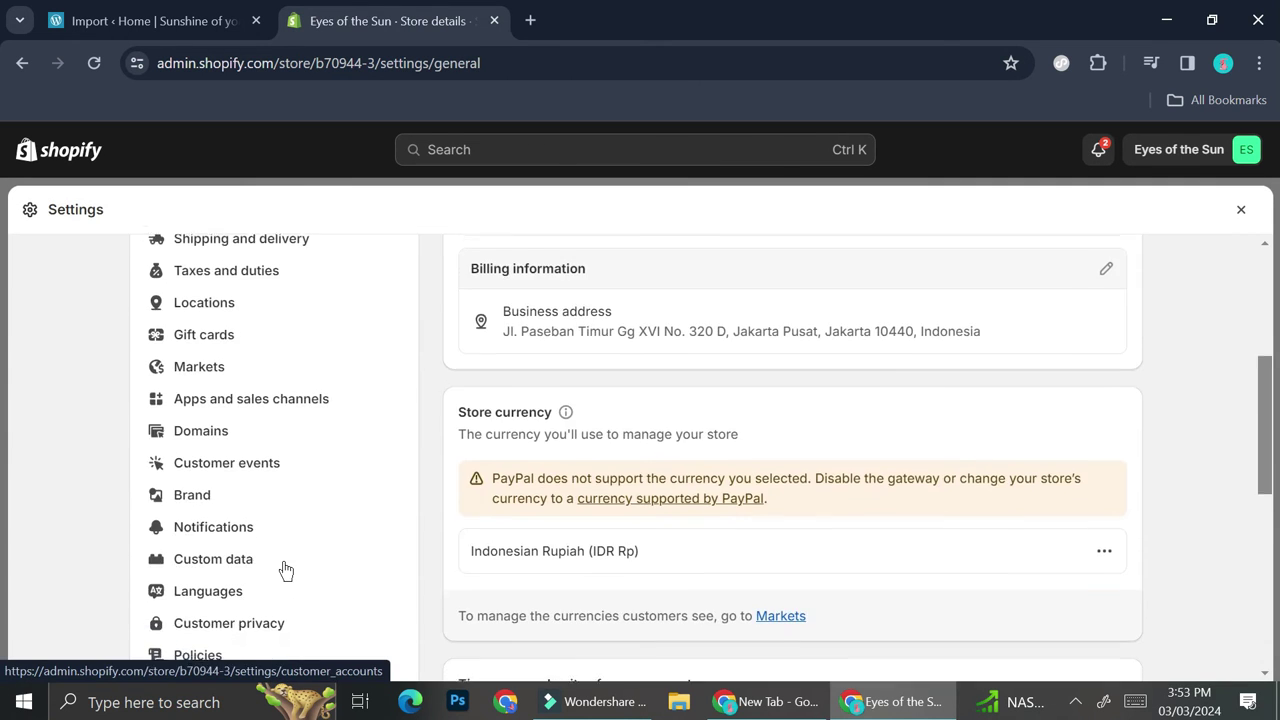
pyautogui.scroll(2, 285, 568)
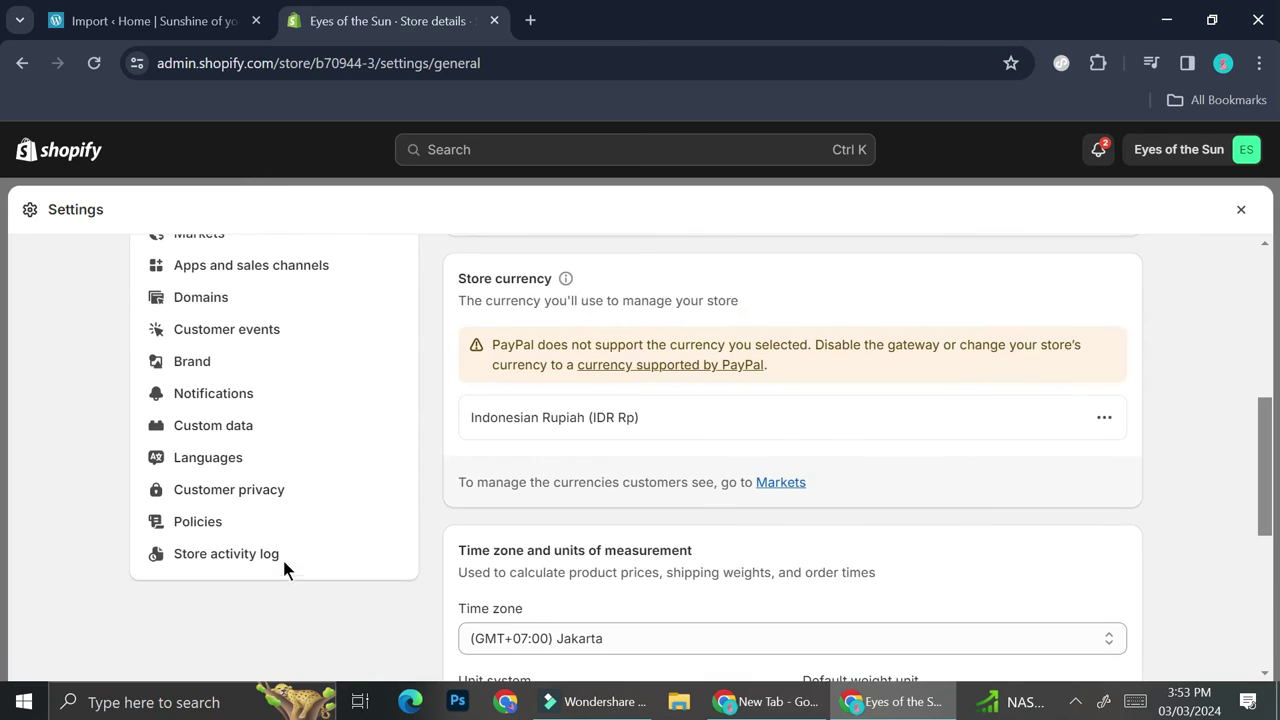
pyautogui.click(216, 304)
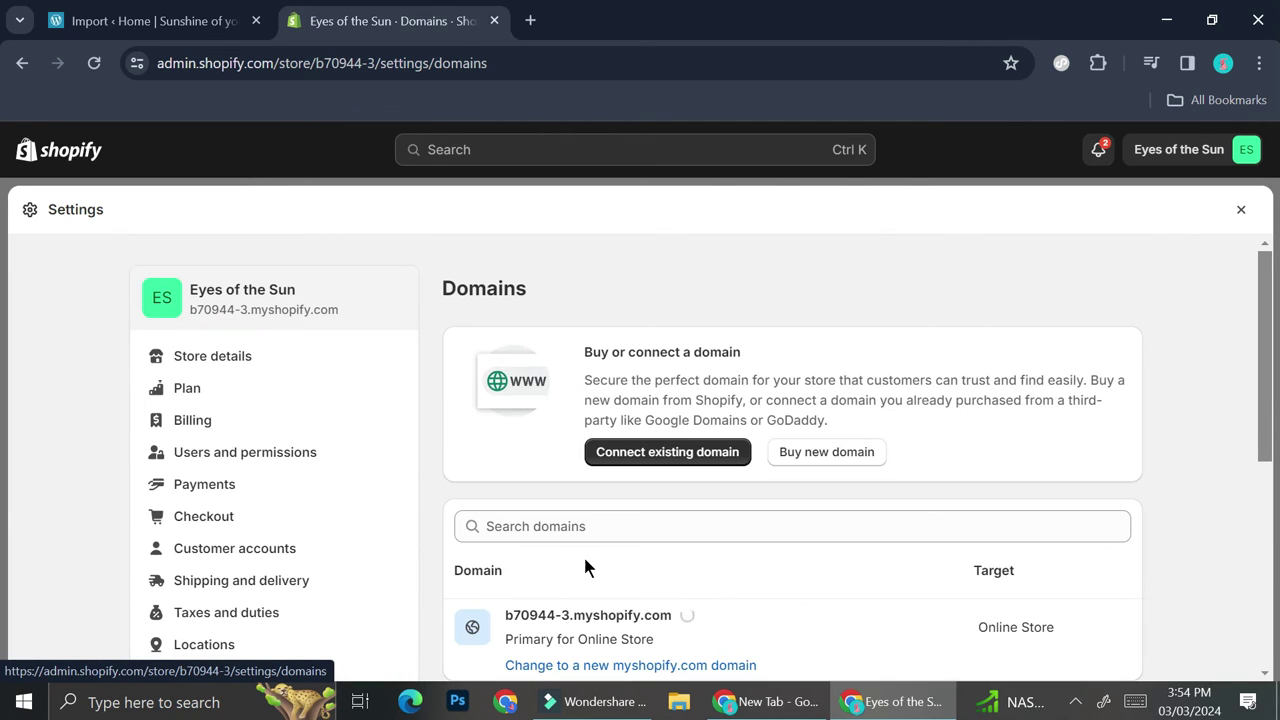
pyautogui.scroll(-1, 586, 566)
# Select the primary domain name b70944-3.myshopify.com, then return to the WordPress import tab.
pyautogui.click(613, 505)
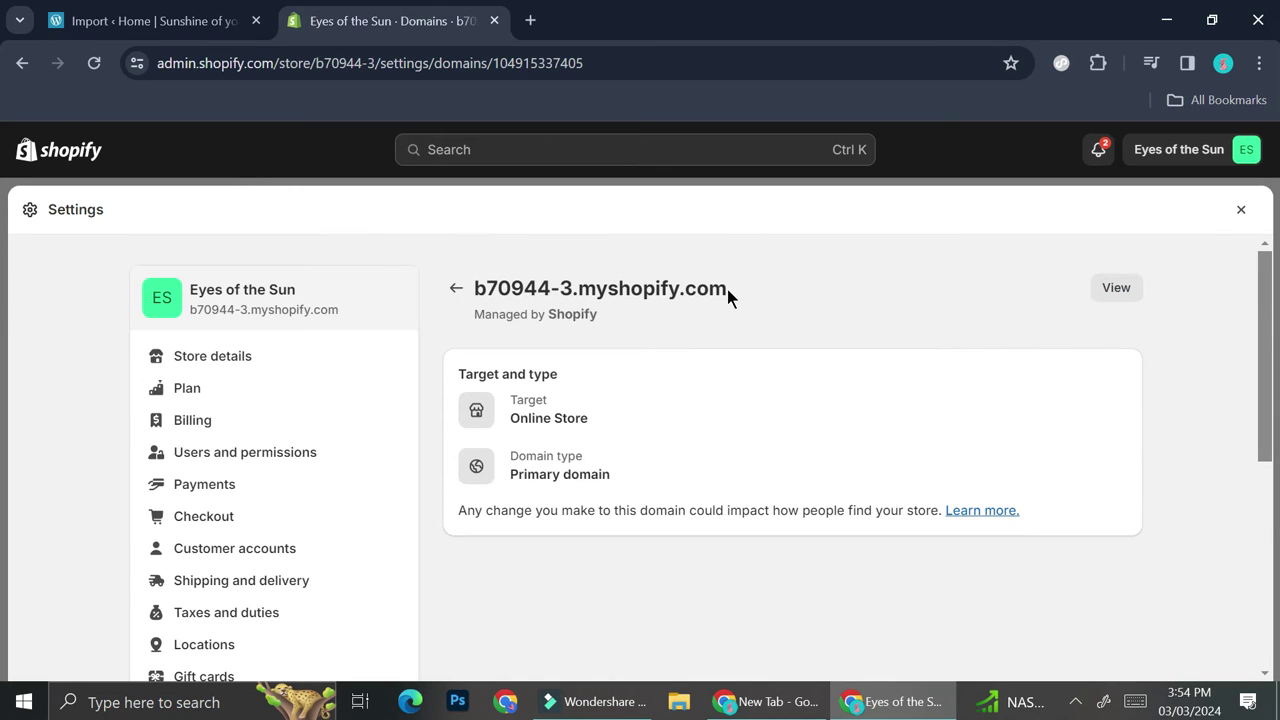
pyautogui.moveTo(727, 289); pyautogui.dragTo(474, 289)
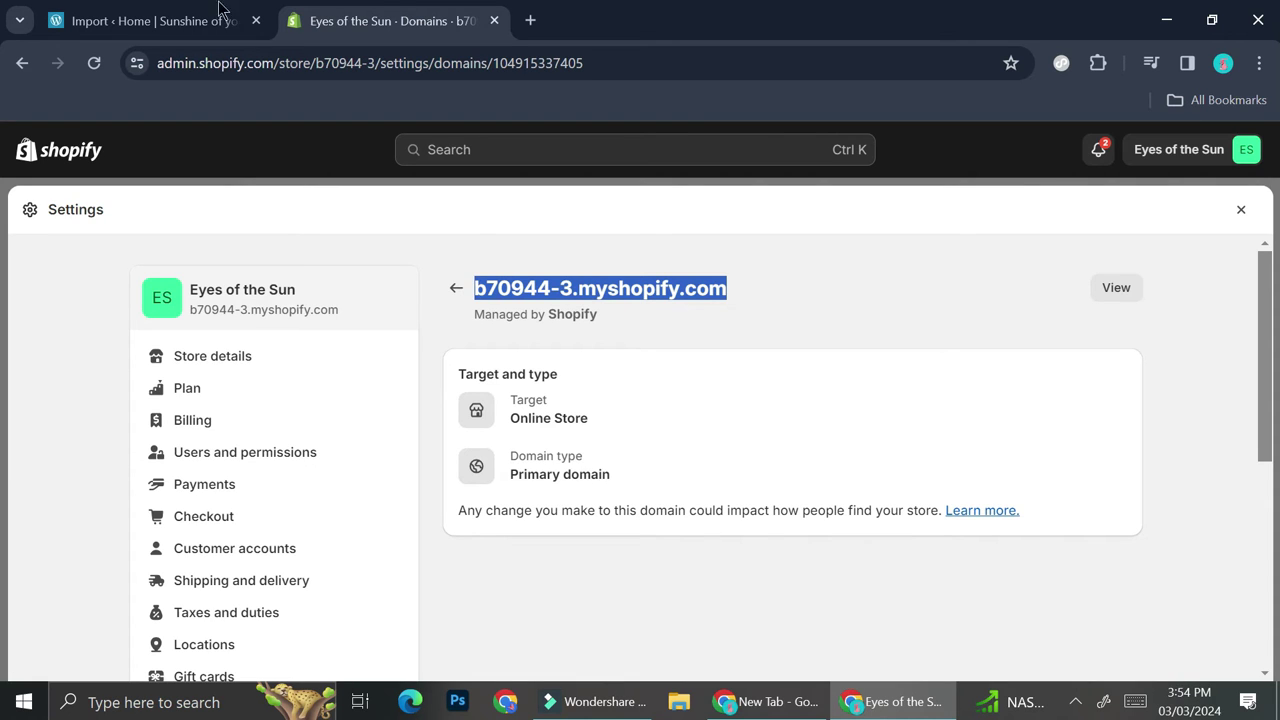
pyautogui.click(160, 20)
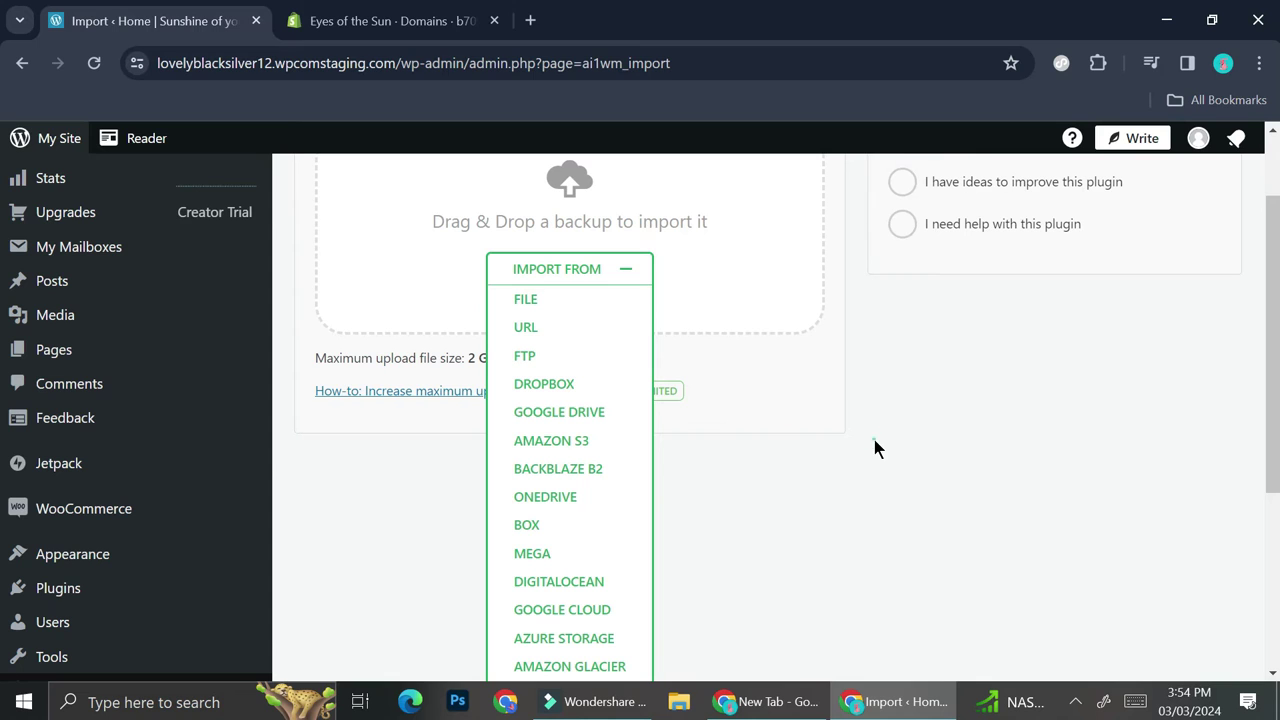
# Scroll up the Import page, then go back to Shopify's primary domain details.
pyautogui.scroll(1, 874, 439)
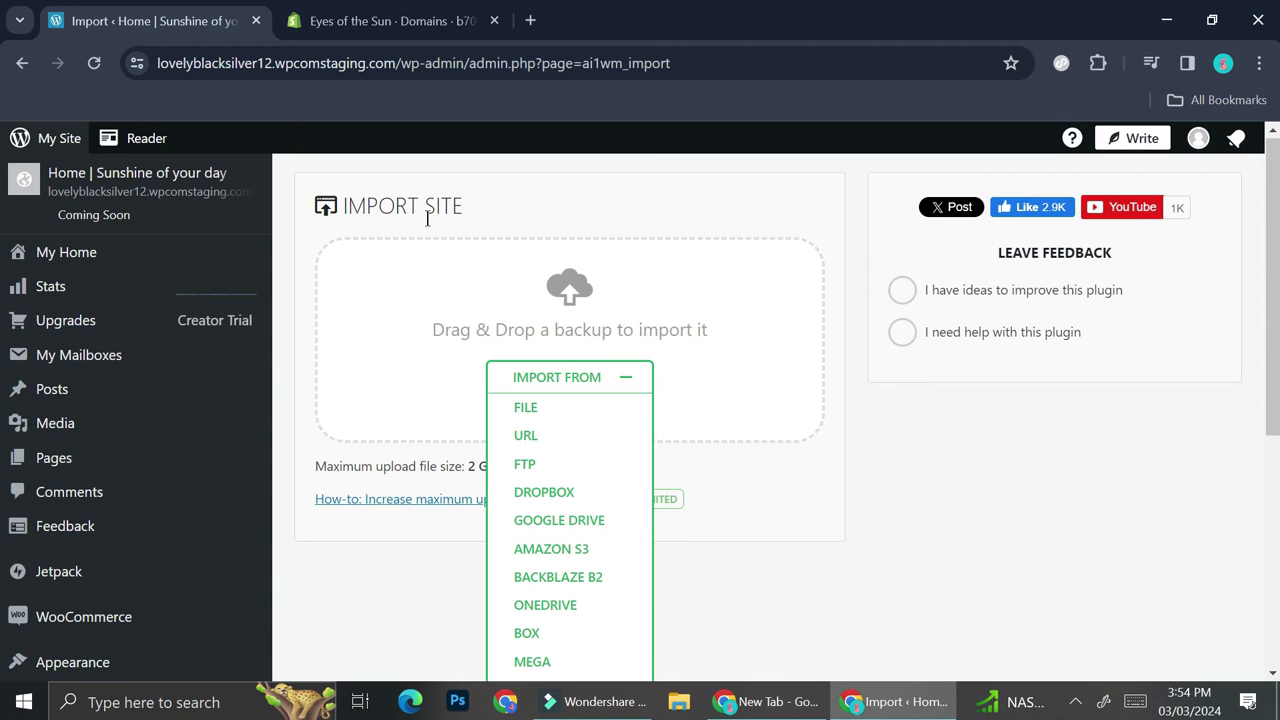
pyautogui.click(458, 16)
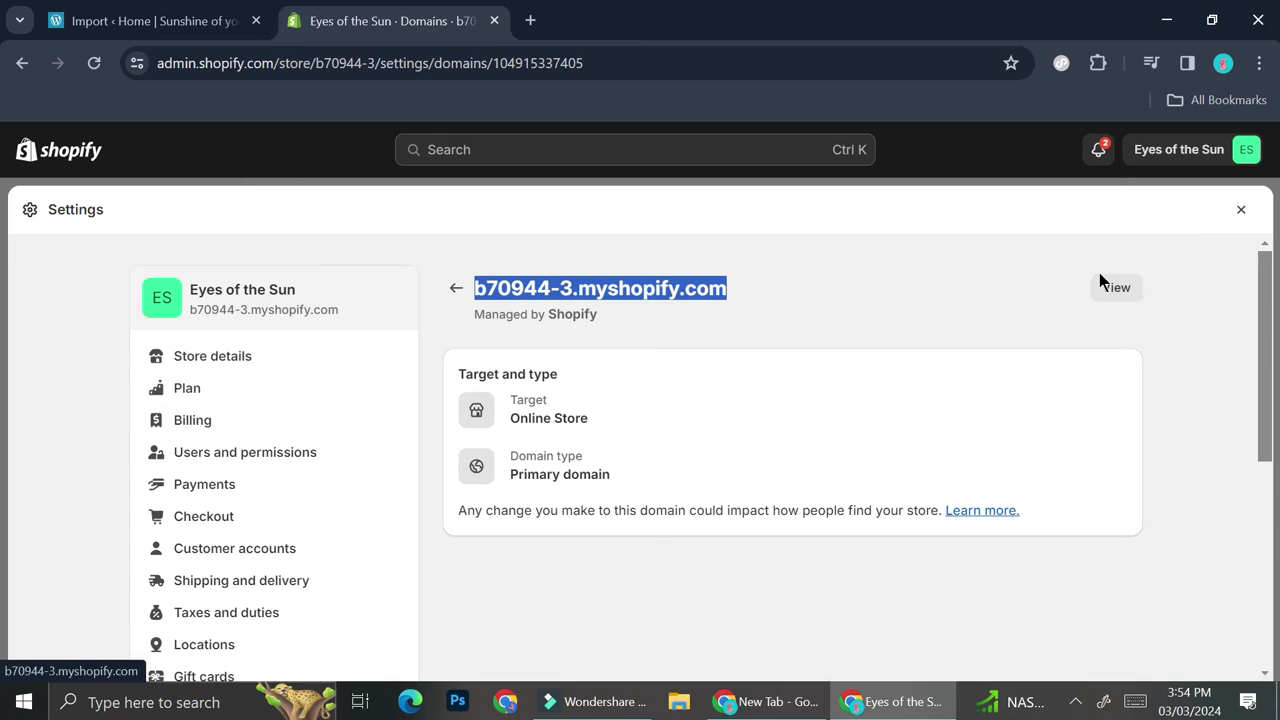
# Close Shopify settings and search apps for 'migrat'.
pyautogui.click(1240, 212)
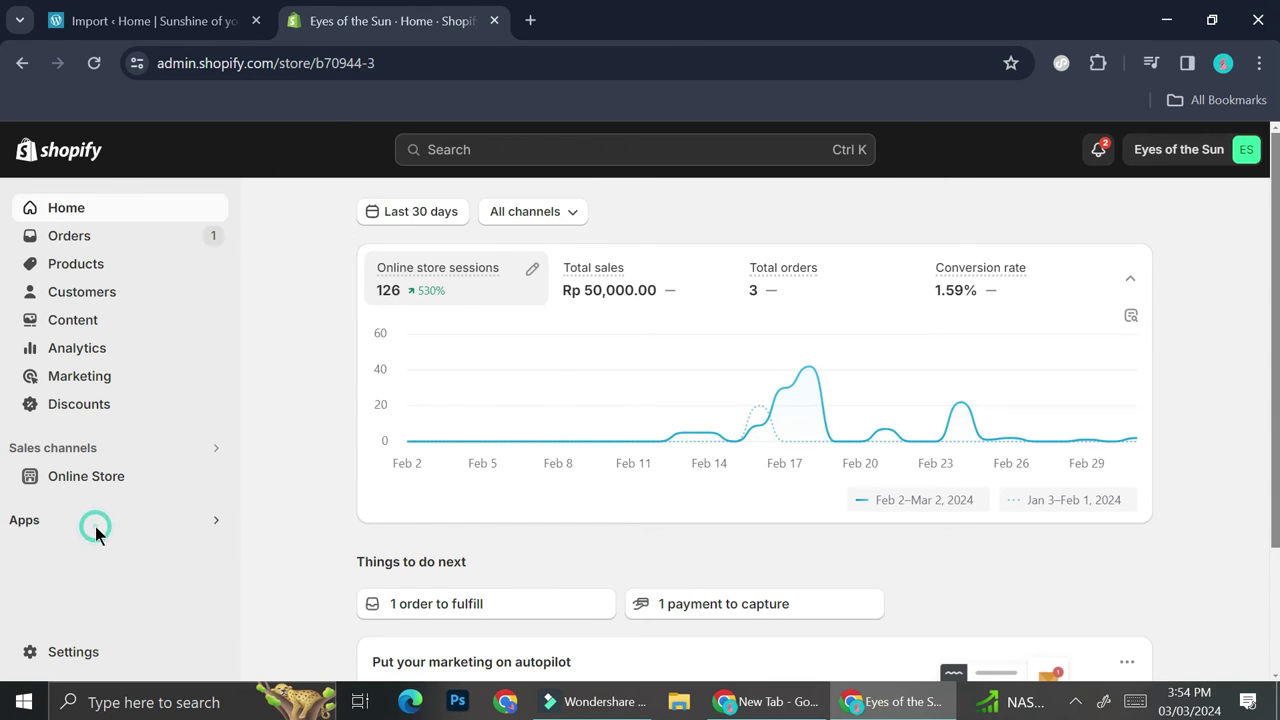
pyautogui.click(95, 526)
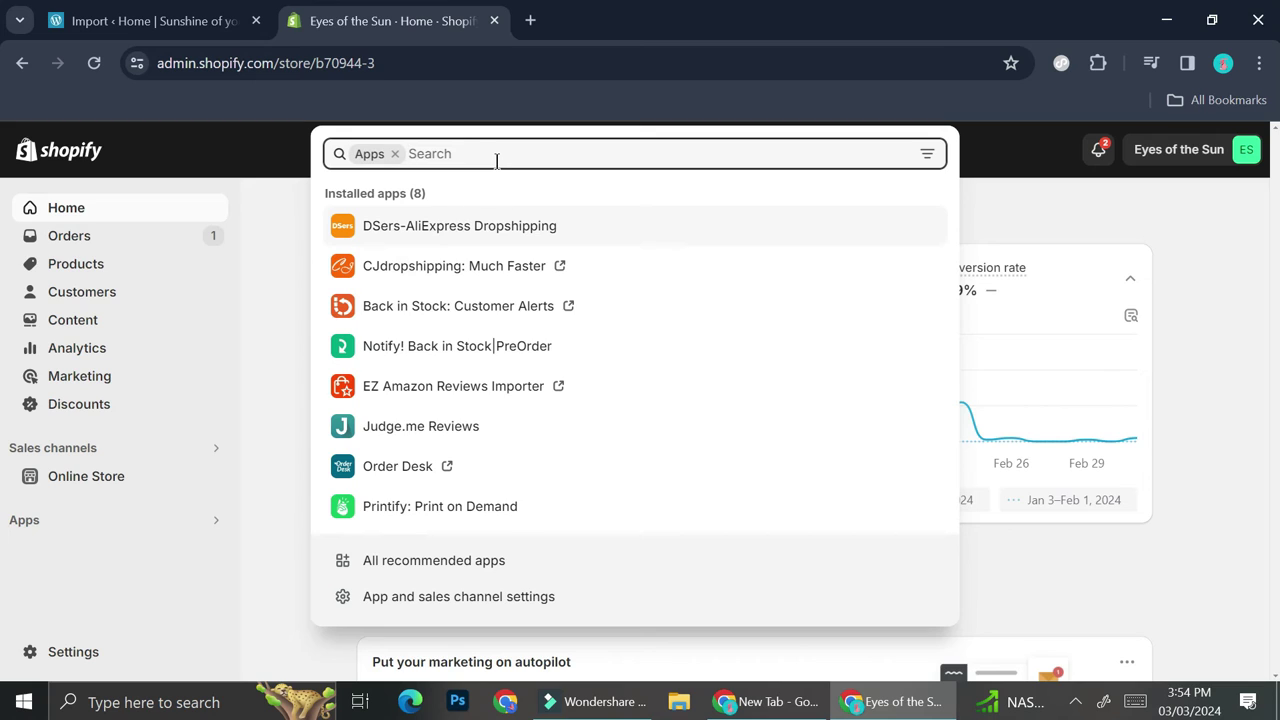
pyautogui.write('migrat')
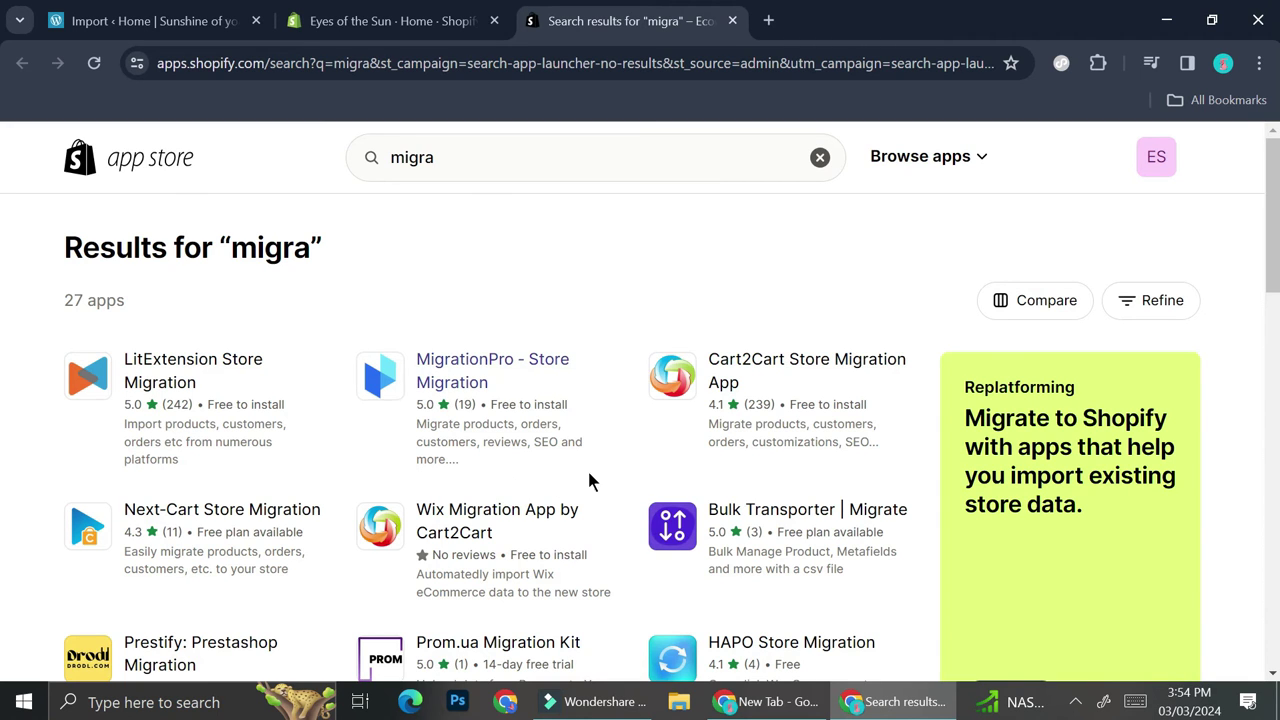
# Browse the 27 migration app results and open the LitExtension Store Migration app.
pyautogui.scroll(-1, 615, 529)
pyautogui.scroll(-1, 615, 535)
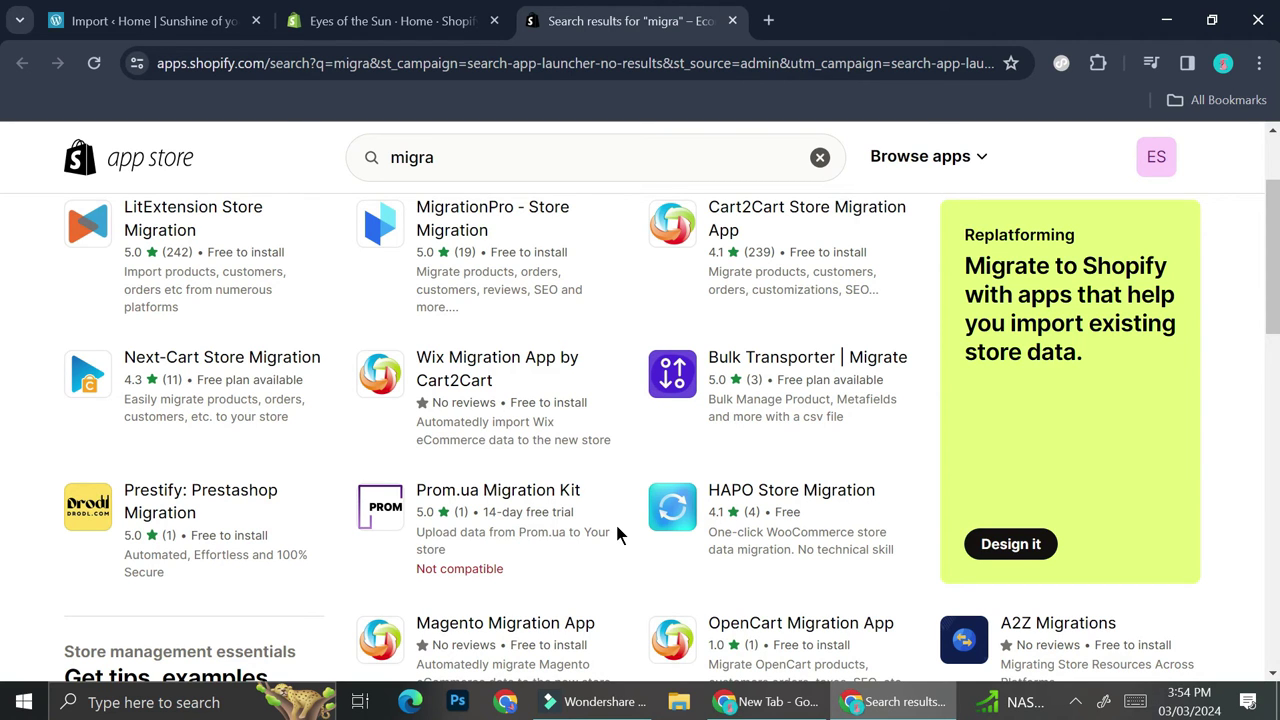
pyautogui.scroll(-1, 616, 528)
pyautogui.scroll(1, 616, 528)
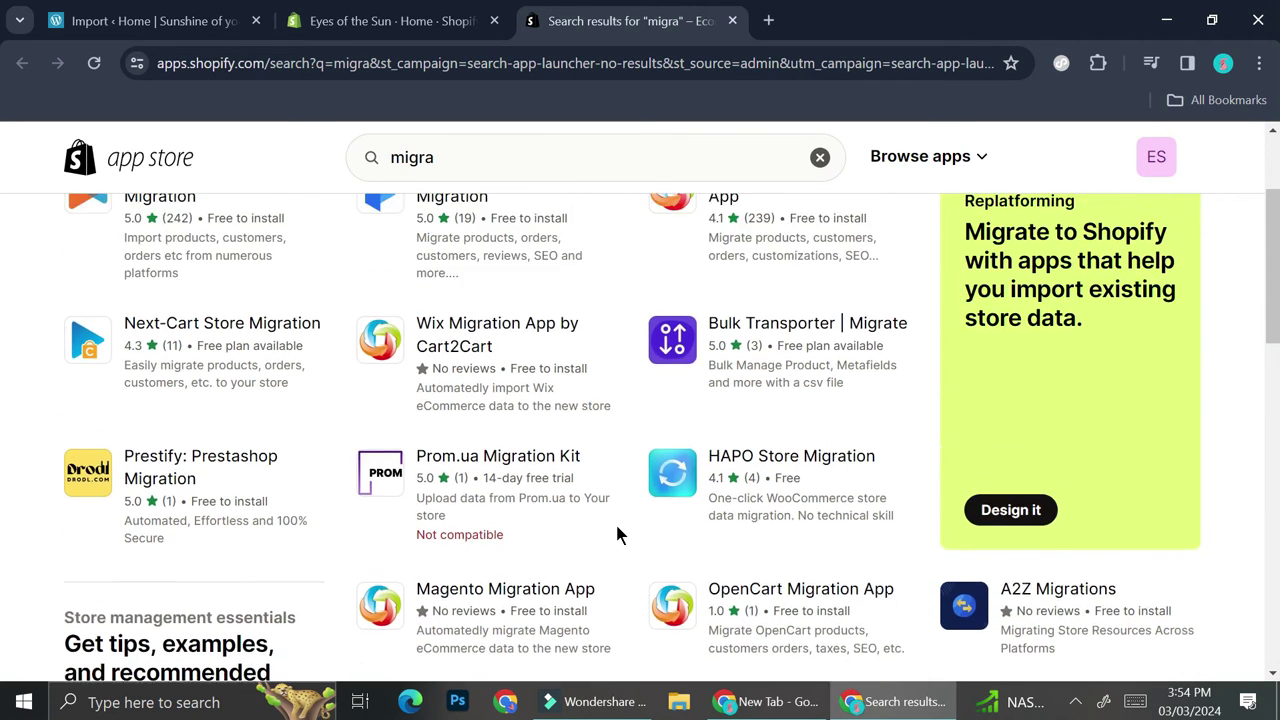
pyautogui.scroll(1, 616, 528)
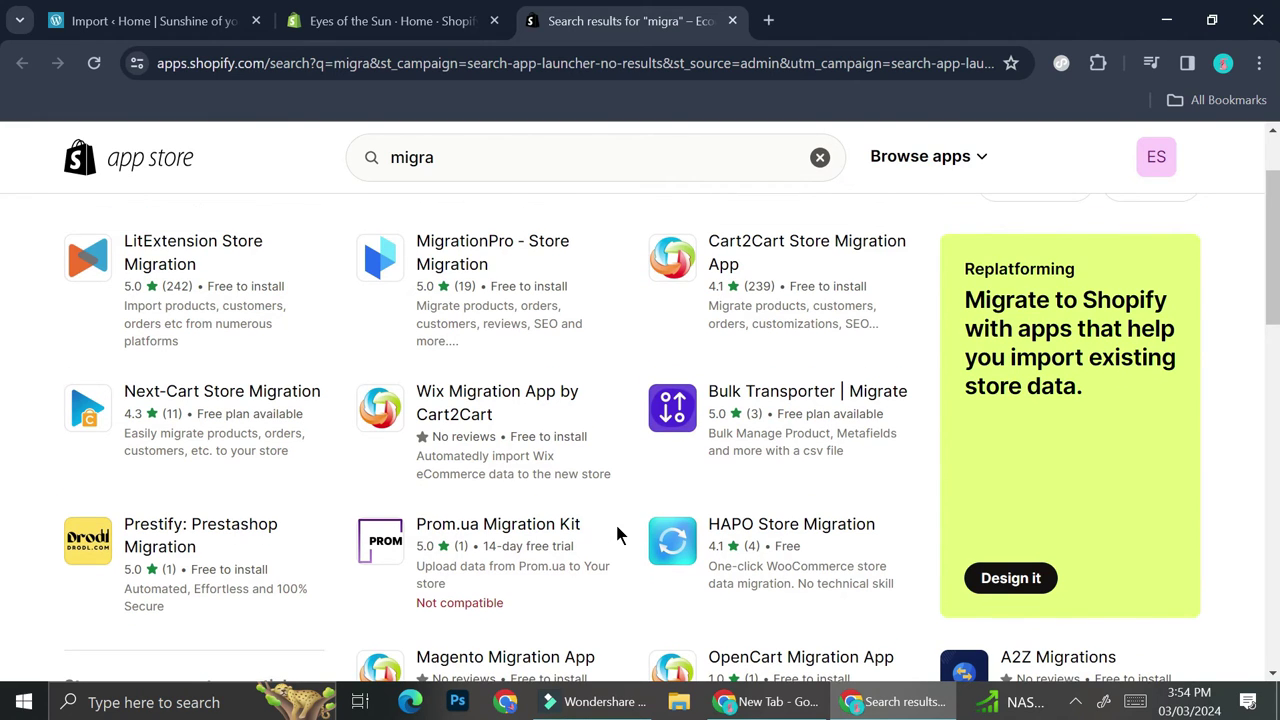
pyautogui.click(181, 260)
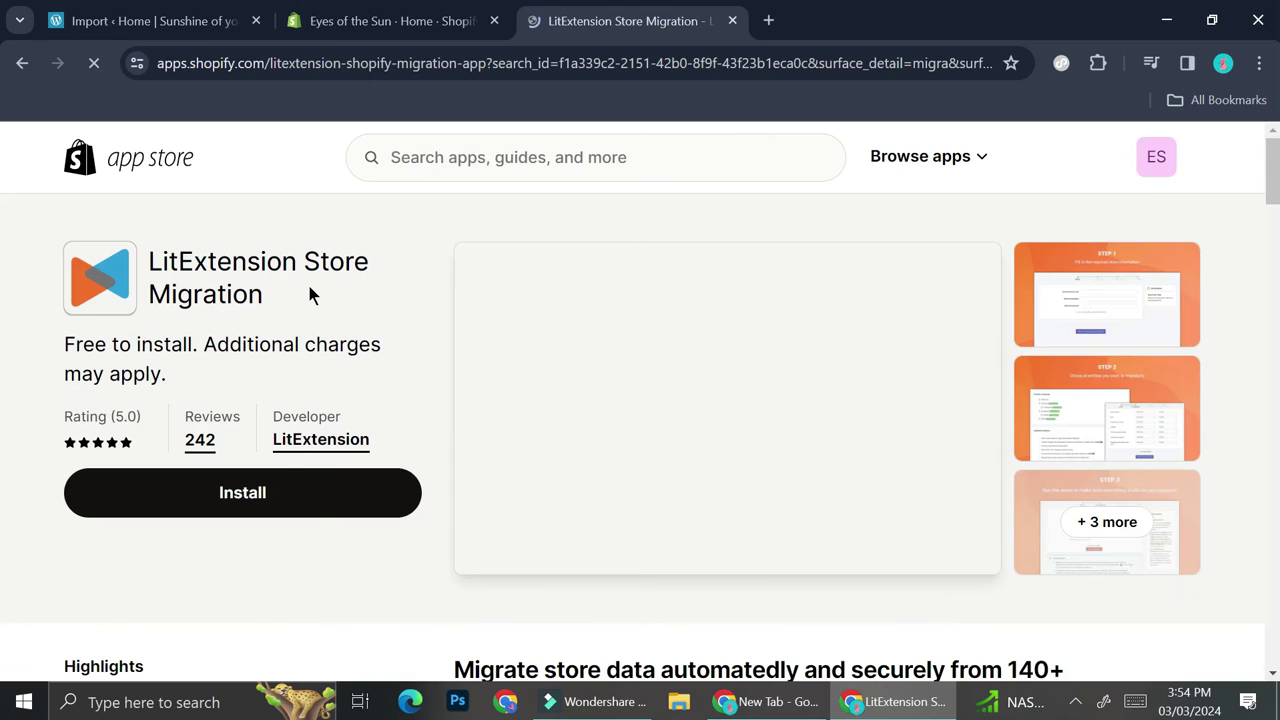
# Scroll through the LitExtension Store Migration listing, check the other open tabs, then return to it.
pyautogui.scroll(-4, 532, 348)
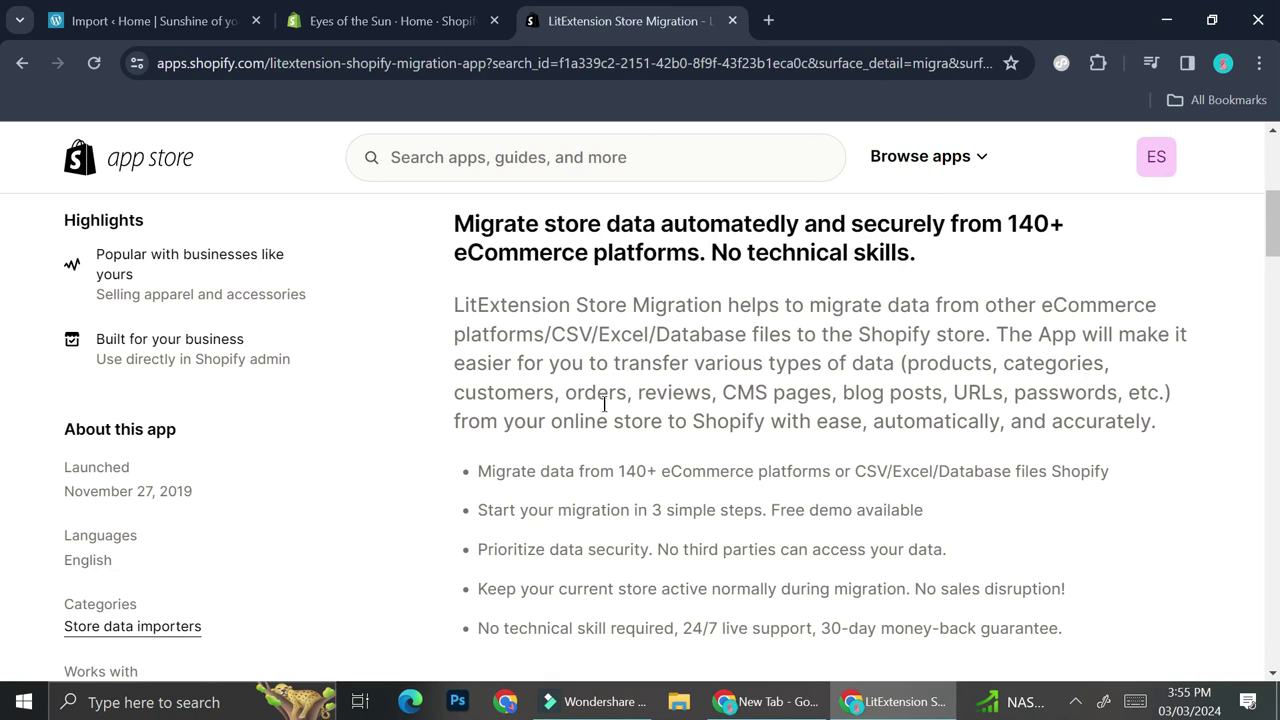
pyautogui.scroll(5, 578, 389)
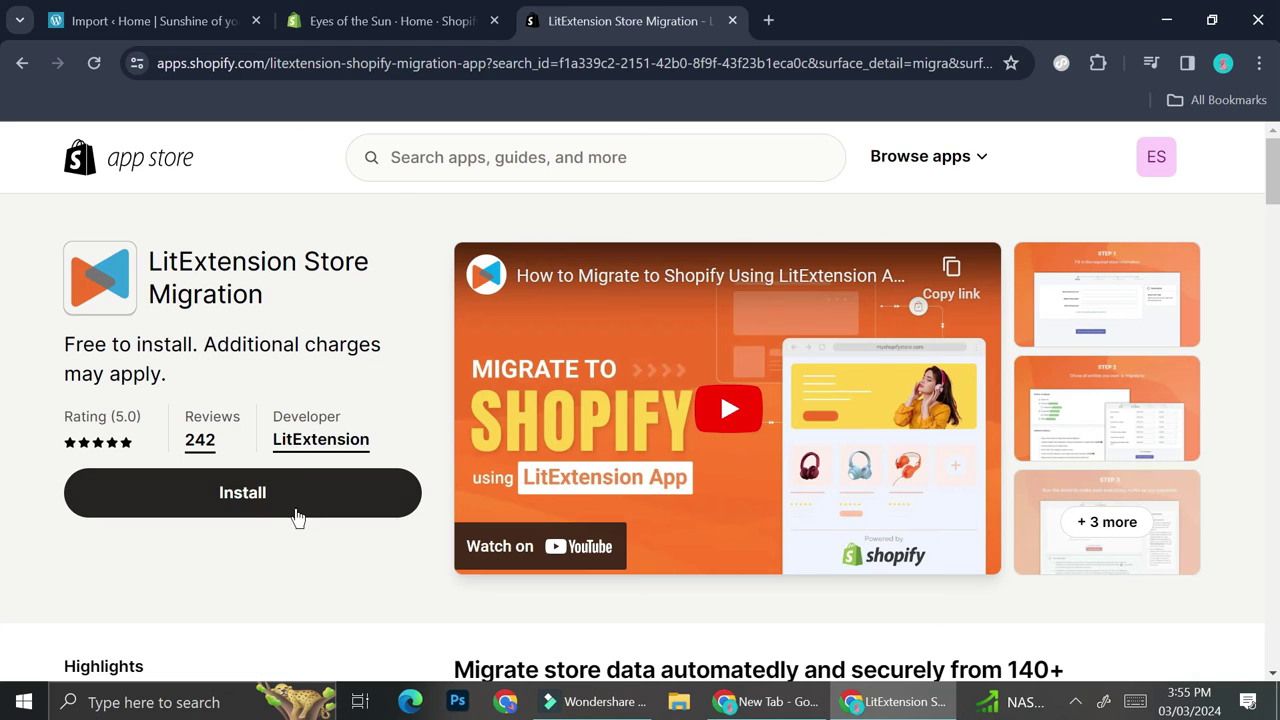
pyautogui.click(415, 20)
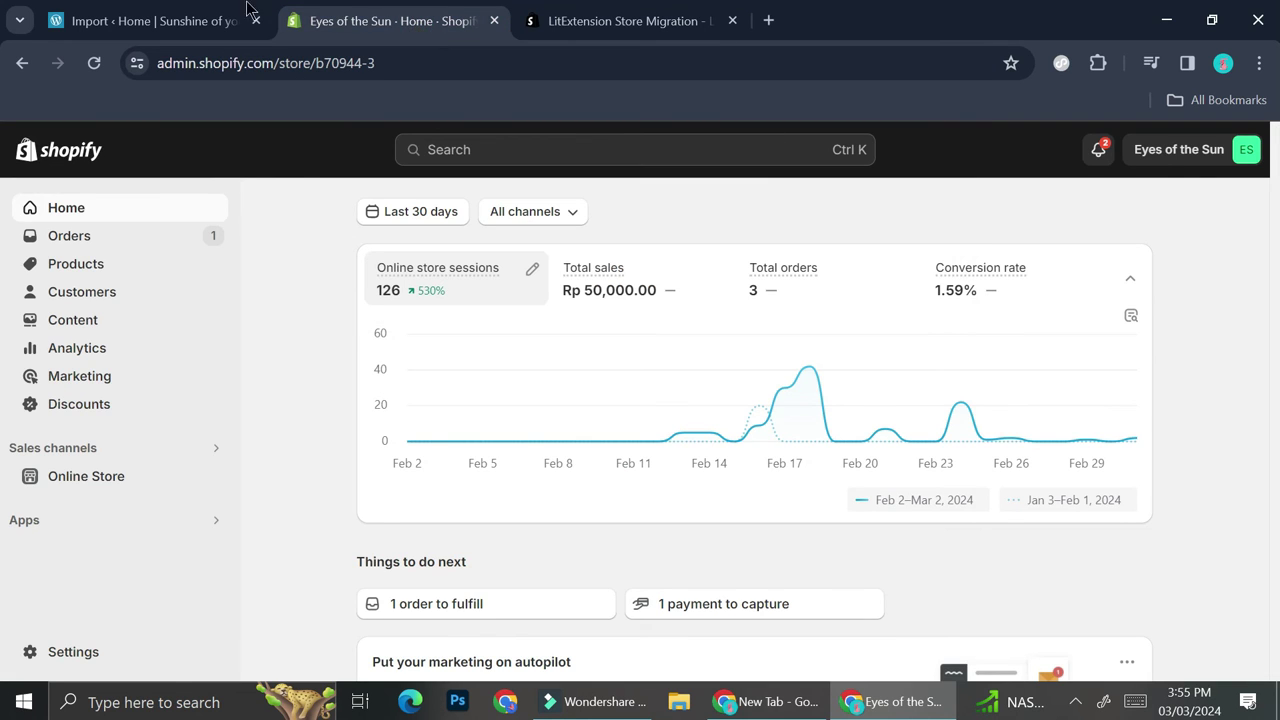
pyautogui.click(140, 20)
pyautogui.click(360, 18)
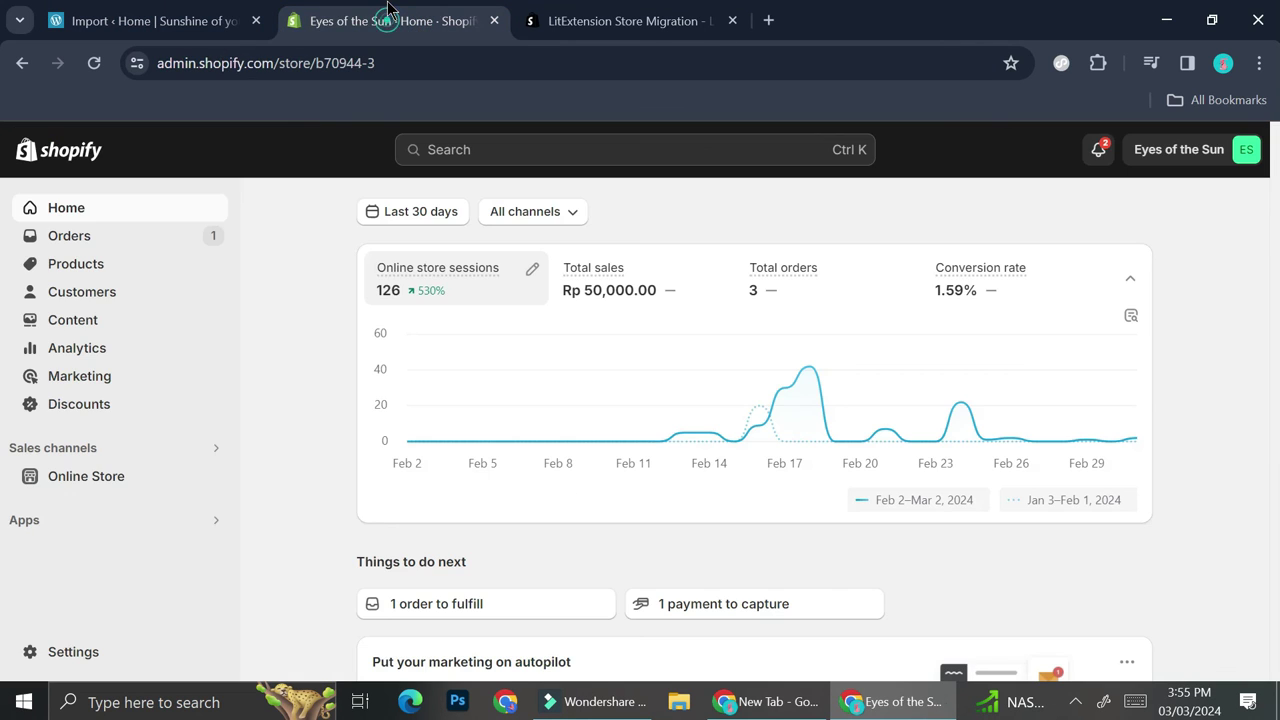
pyautogui.click(553, 14)
# Search the App Store for 'export your store', browse the 3,442 results, then return to the WordPress Import Site page.
pyautogui.click(550, 143)
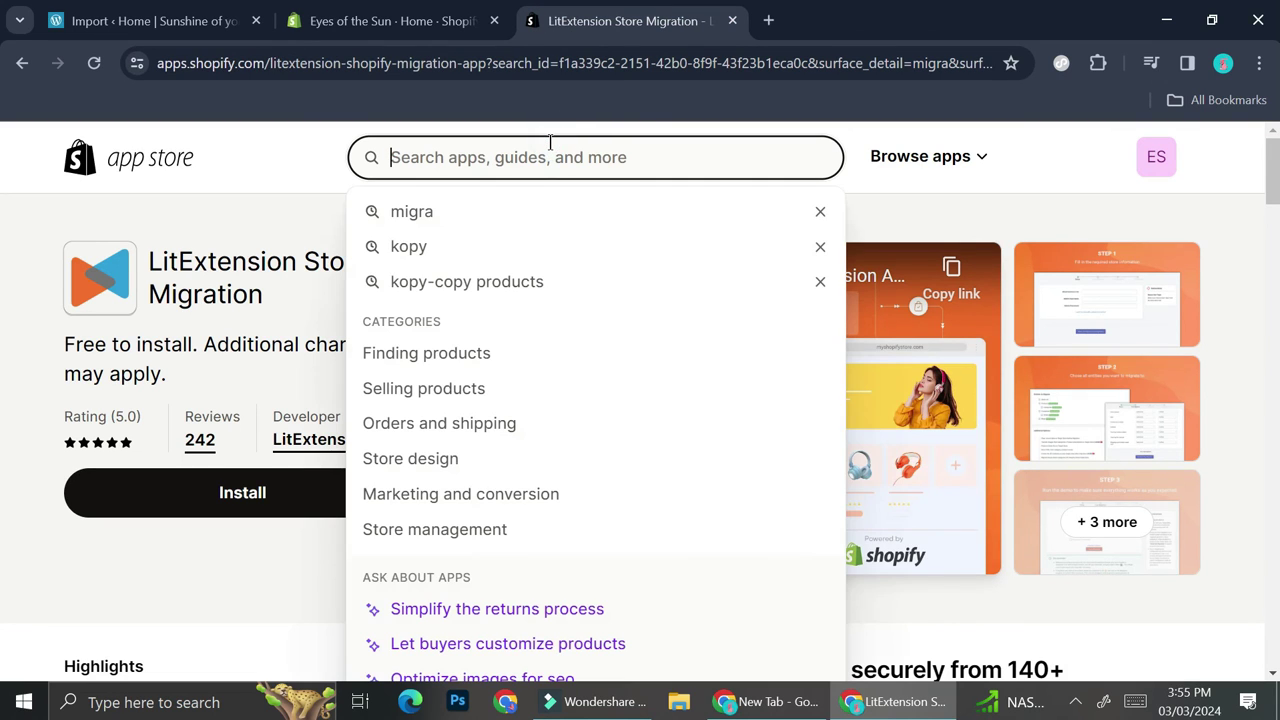
pyautogui.write('exp')
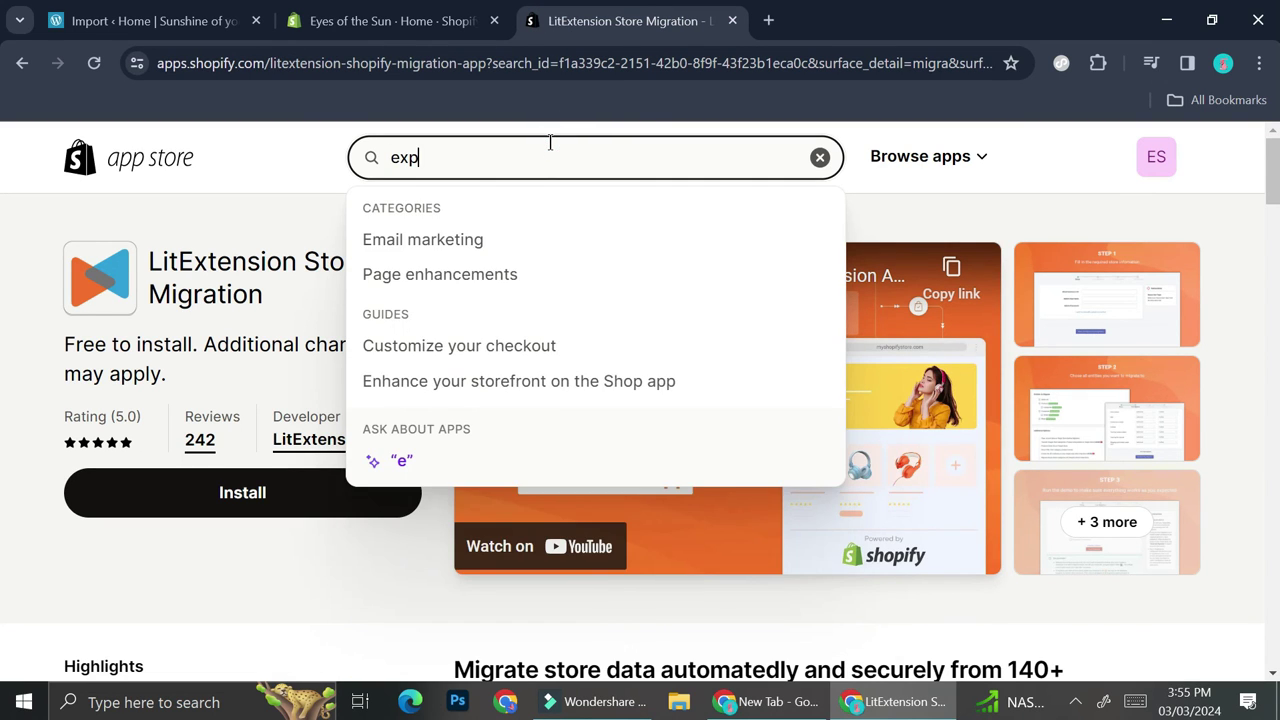
pyautogui.write('ort')
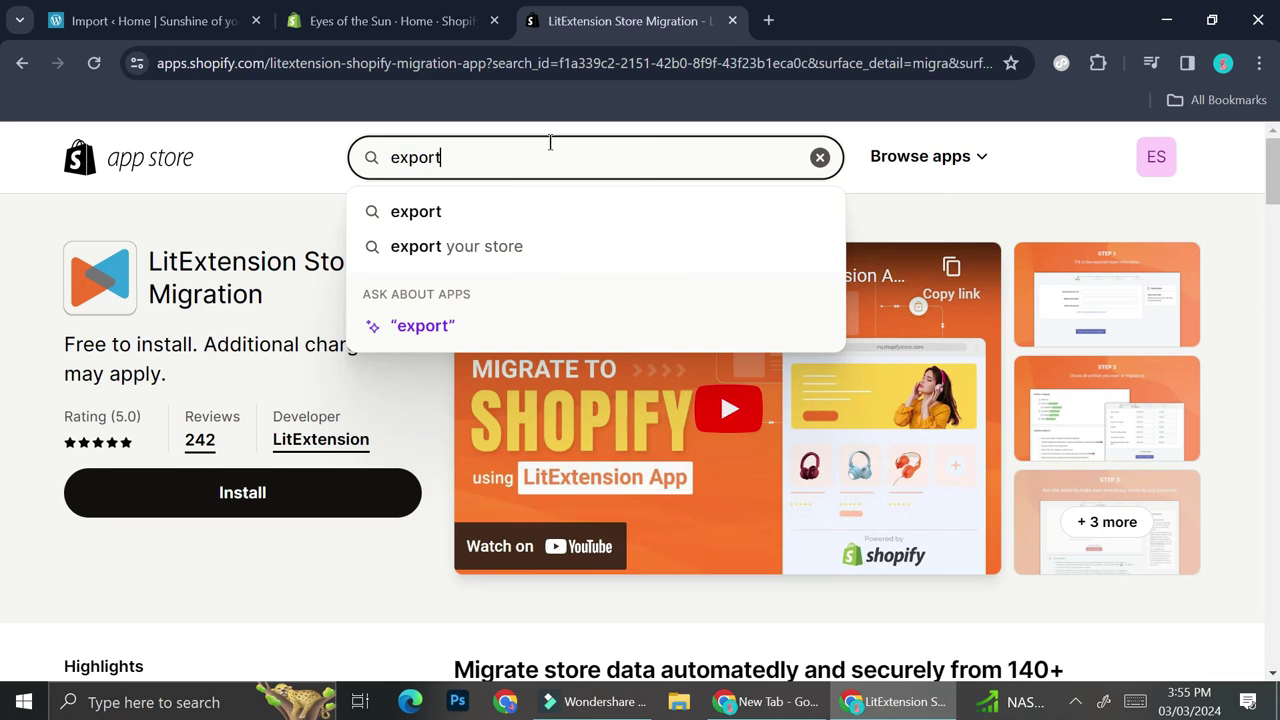
pyautogui.click(536, 261)
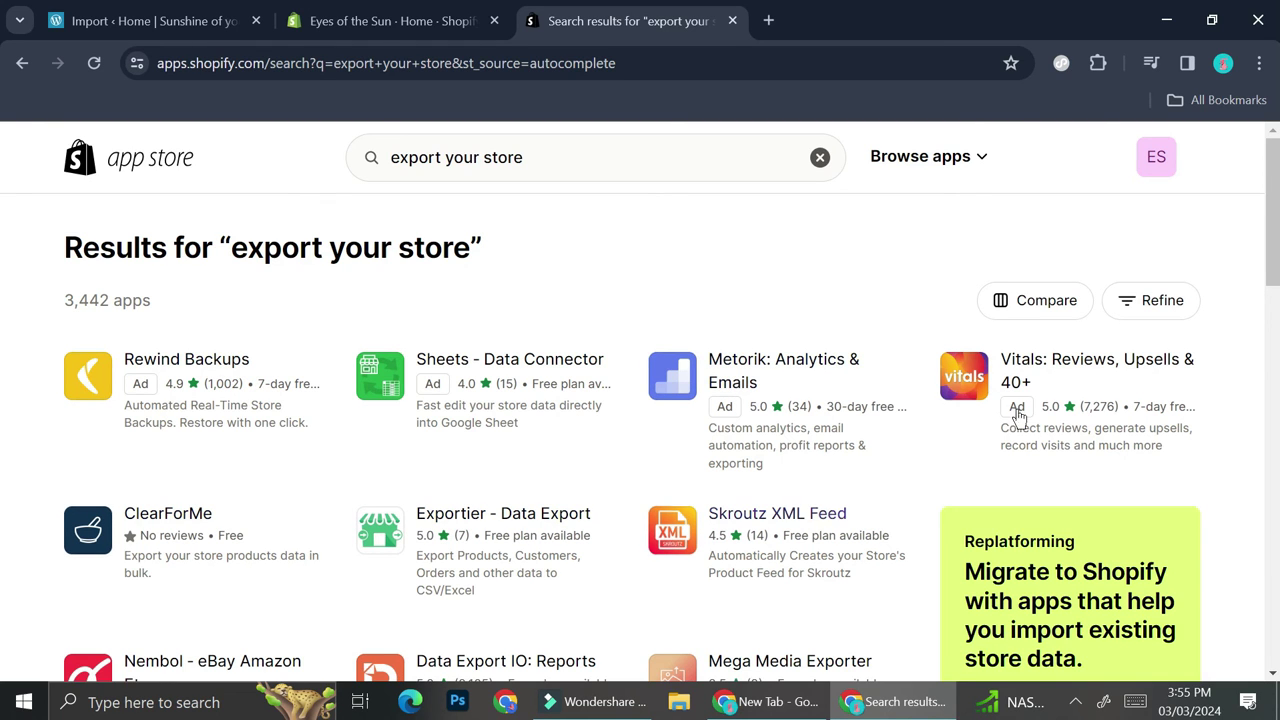
pyautogui.scroll(-1, 380, 566)
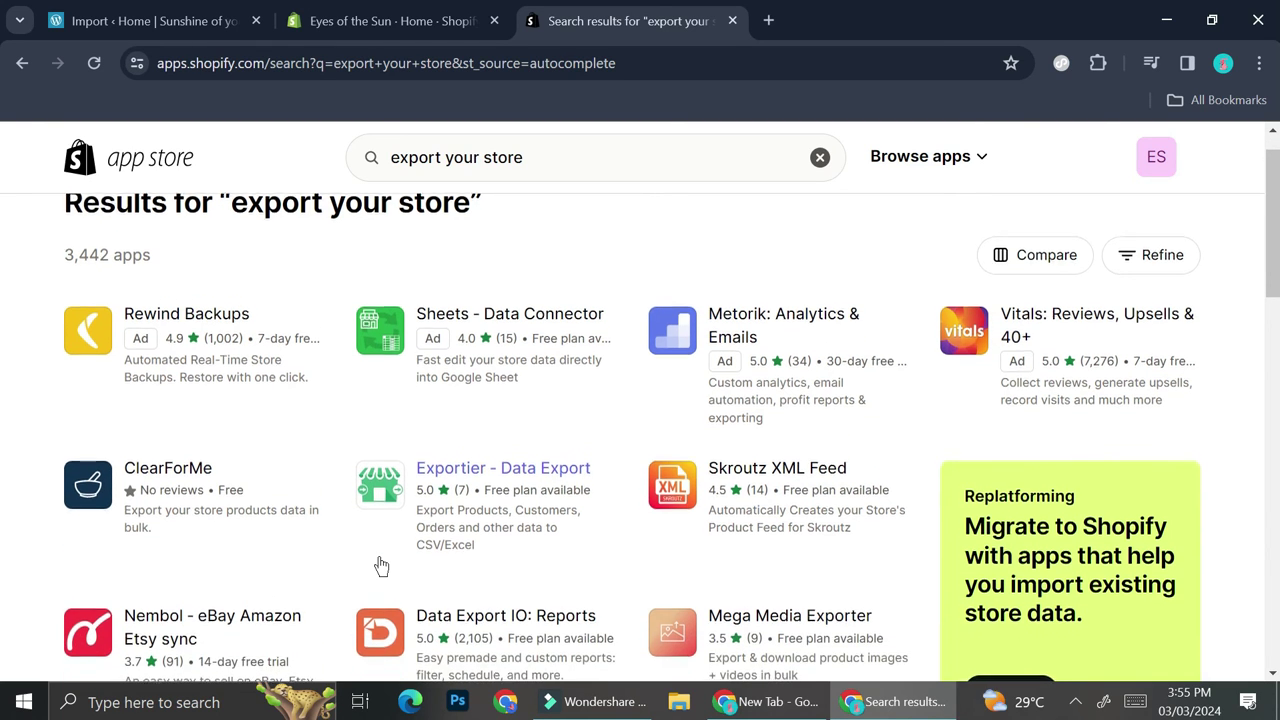
pyautogui.scroll(-1, 380, 566)
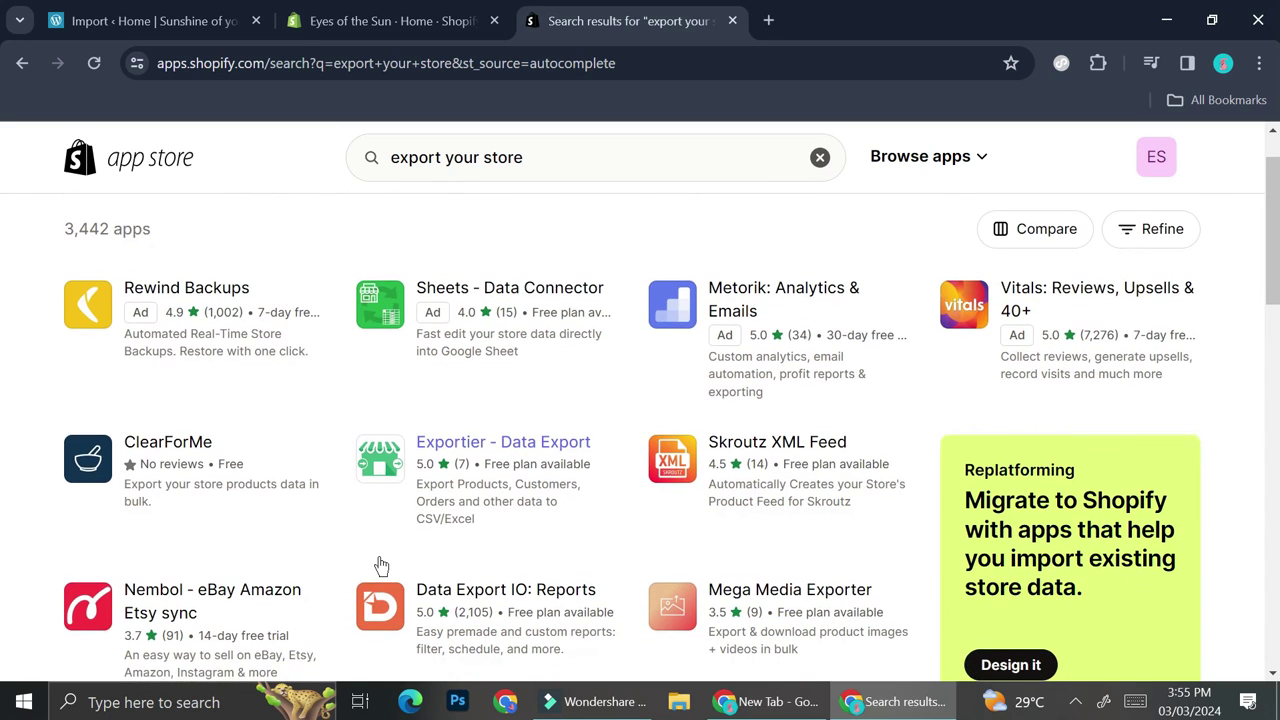
pyautogui.scroll(-1, 380, 566)
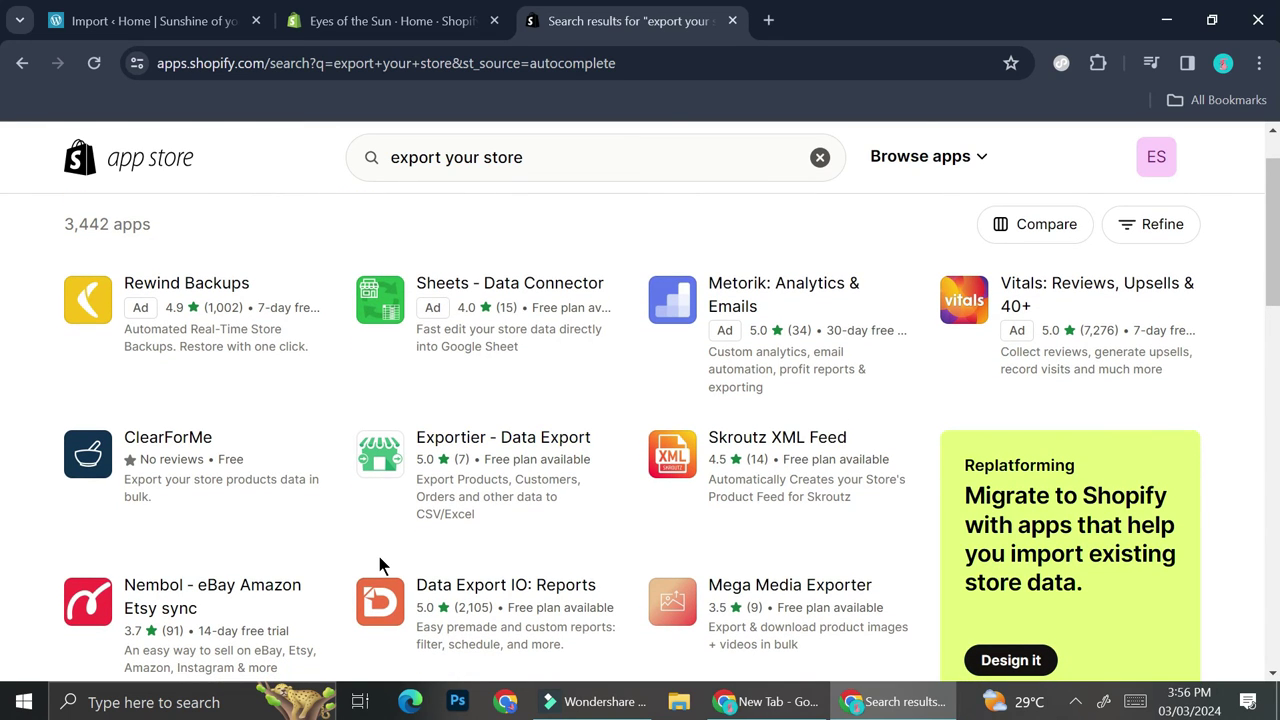
pyautogui.scroll(1, 543, 466)
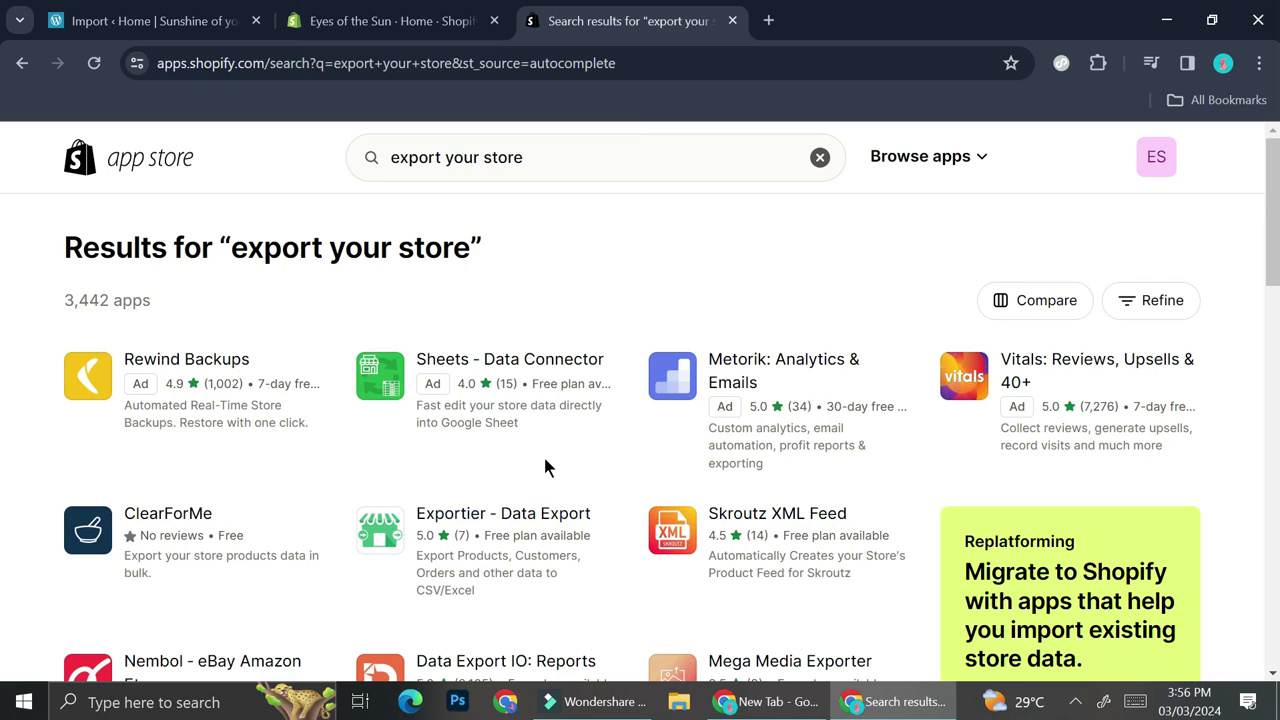
pyautogui.click(160, 18)
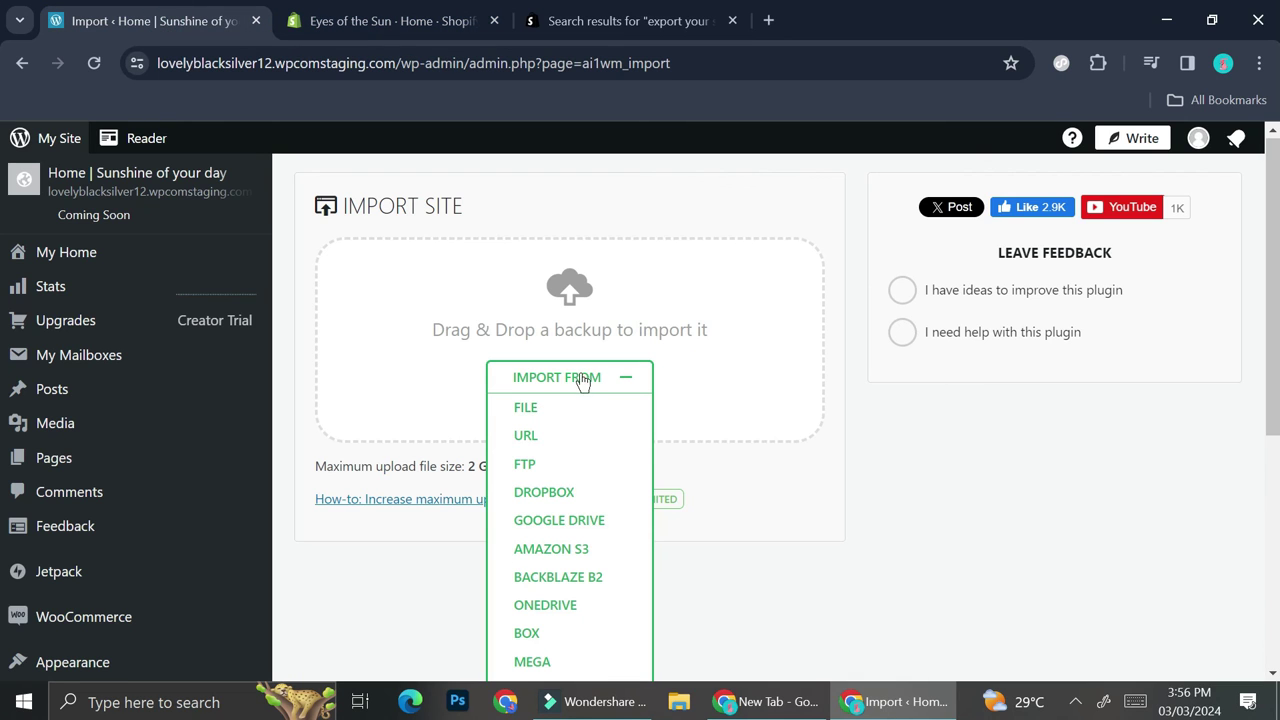
pyautogui.scroll(-1, 437, 269)
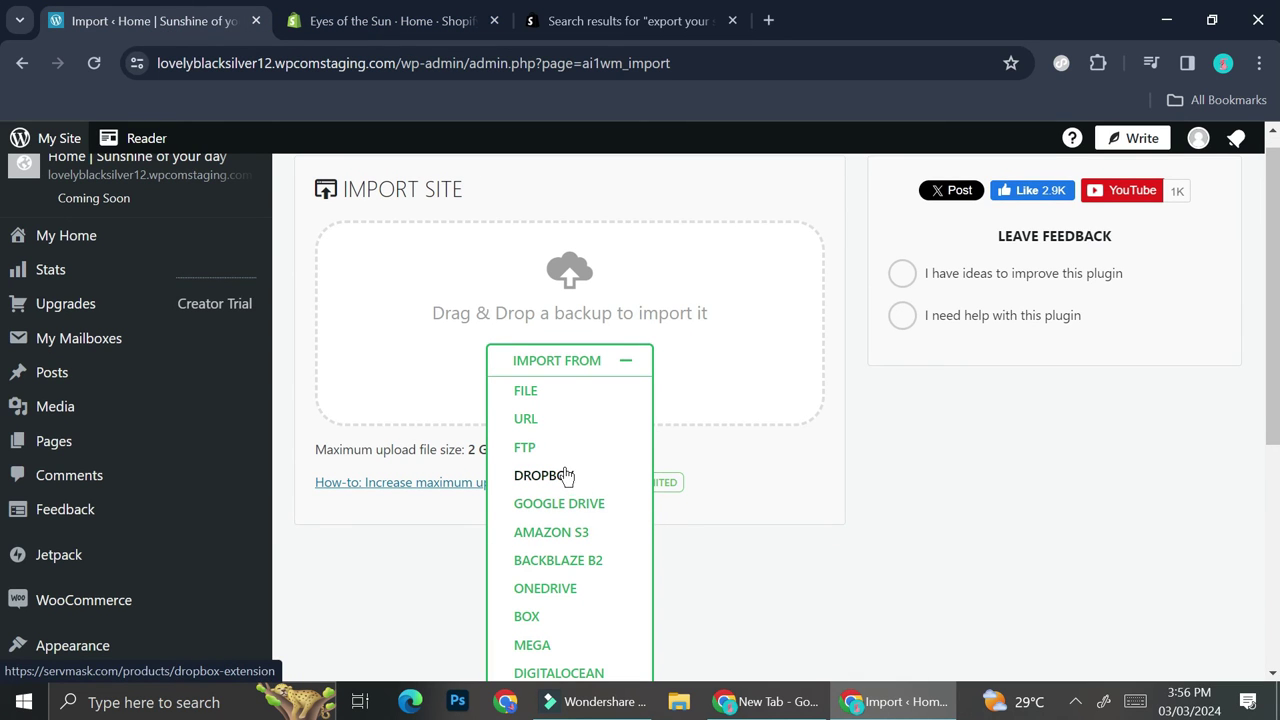
pyautogui.click(525, 390)
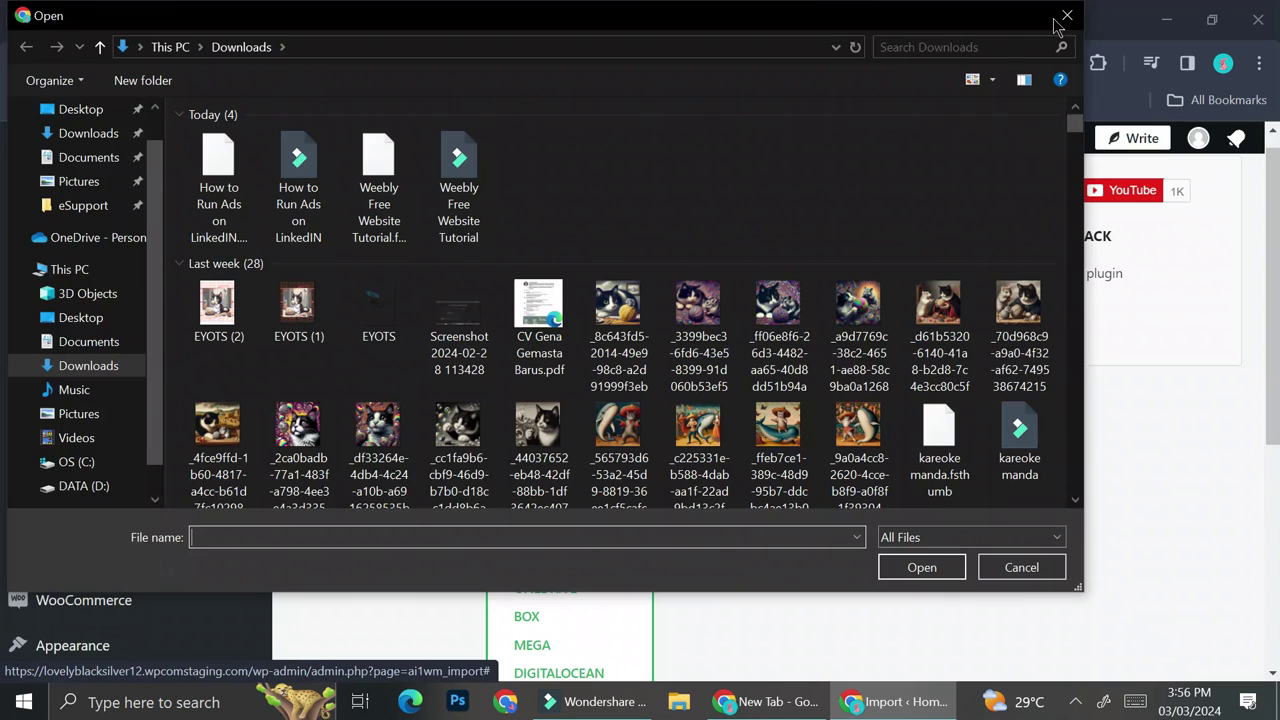
pyautogui.click(1066, 17)
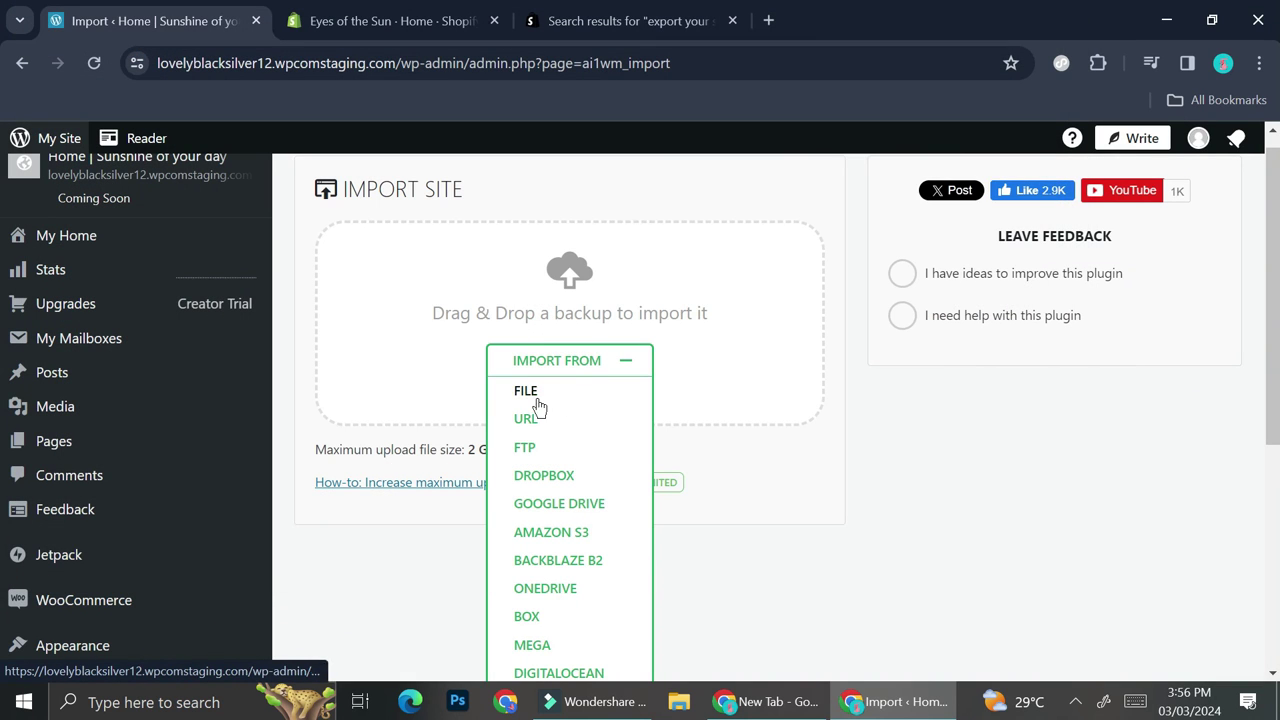
pyautogui.click(660, 14)
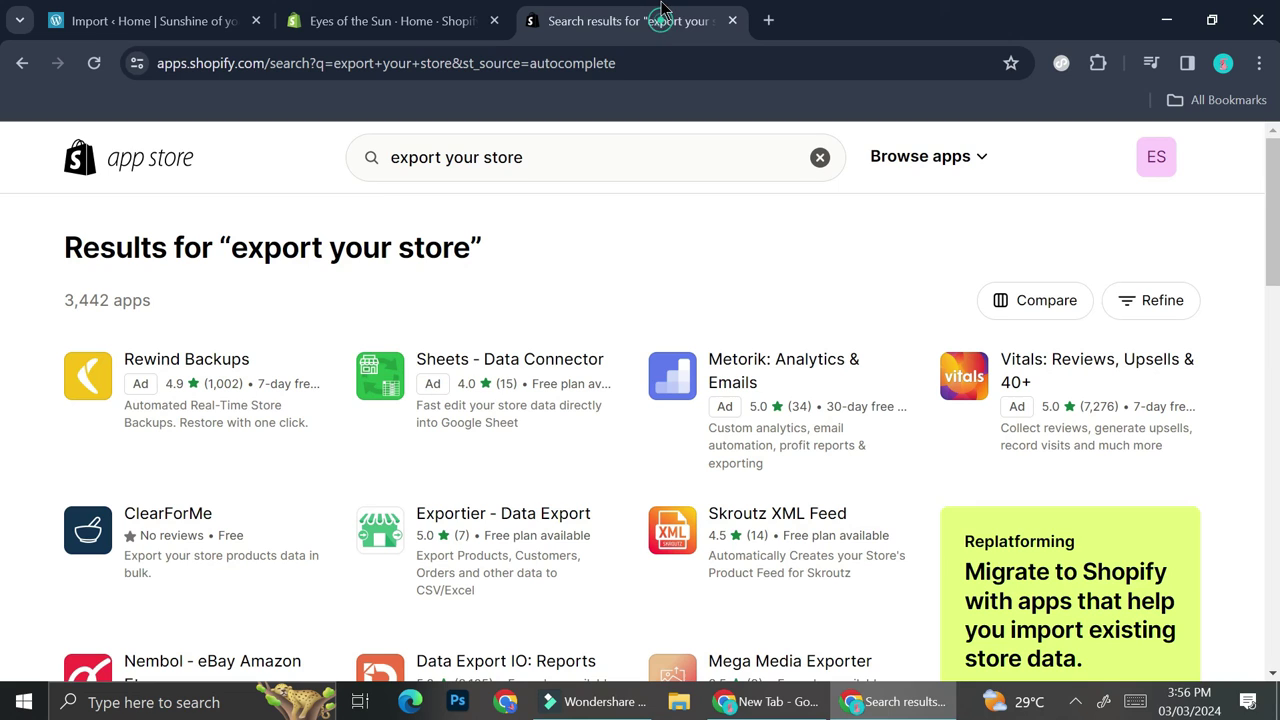
# Scroll through the Sheets - Data Connector app listing, then go back to the WordPress Import Site page.
pyautogui.click(512, 418)
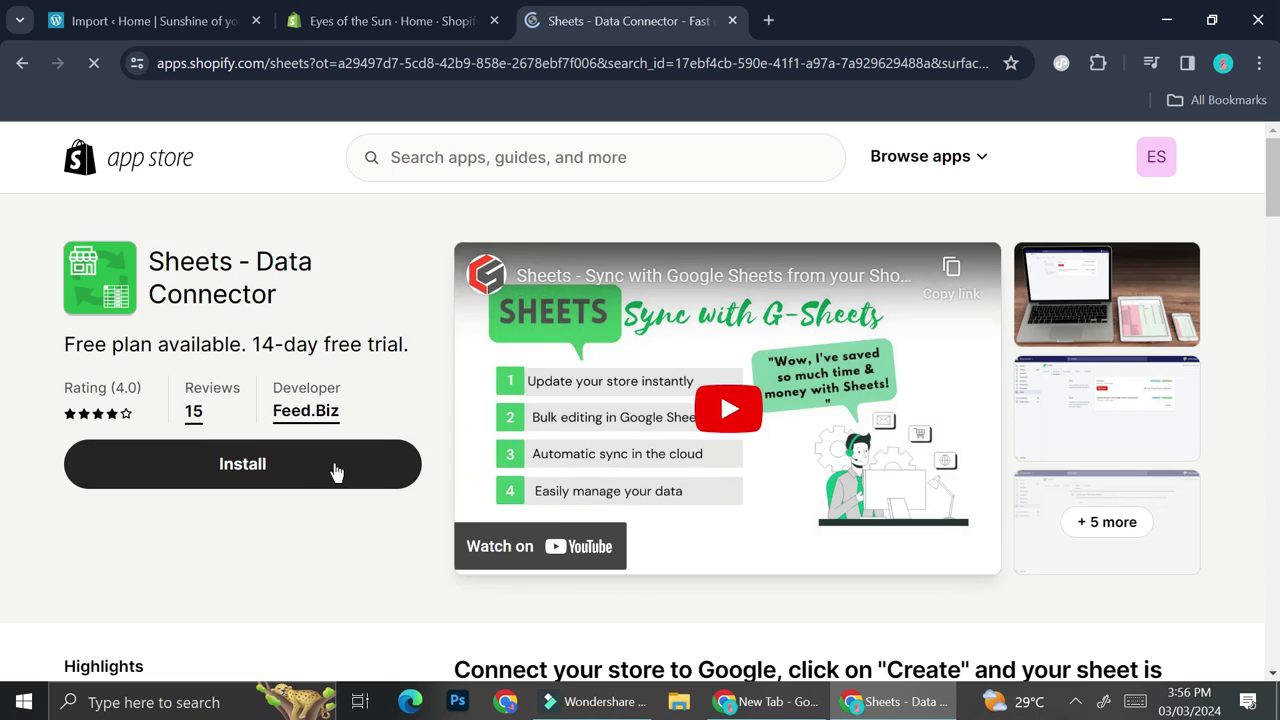
pyautogui.scroll(-2, 335, 468)
pyautogui.scroll(-1, 334, 465)
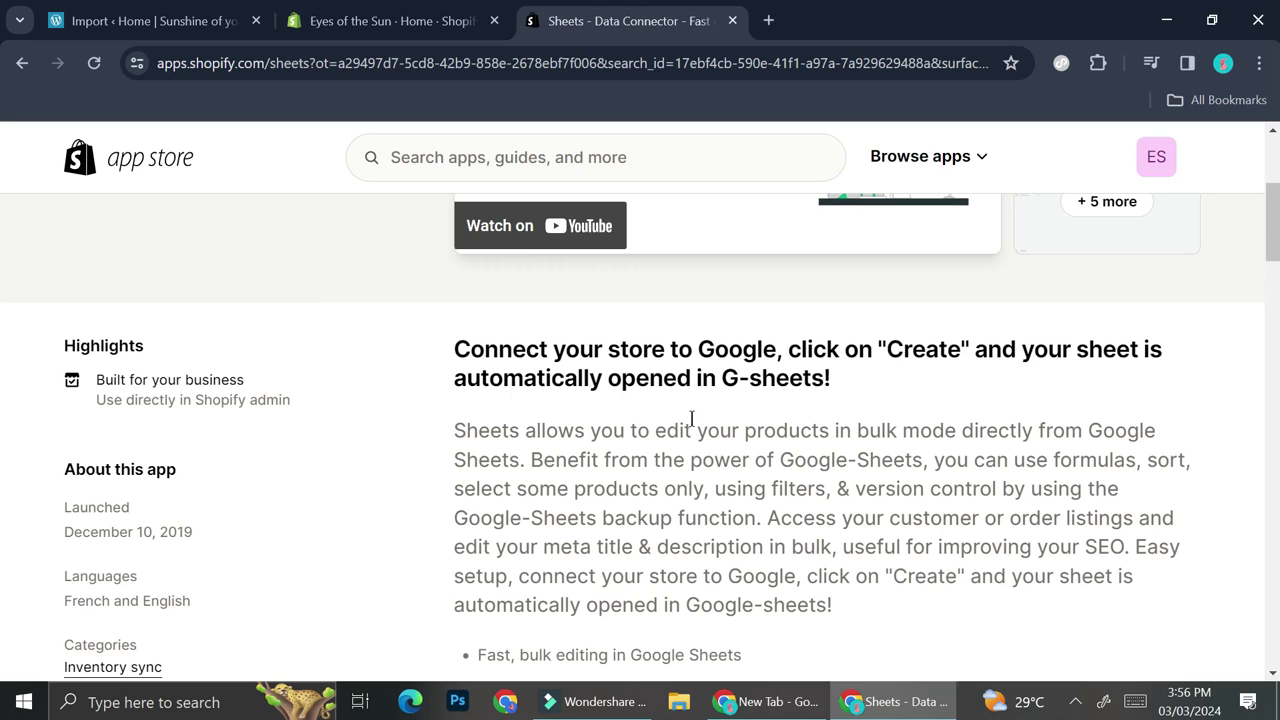
pyautogui.scroll(3, 641, 411)
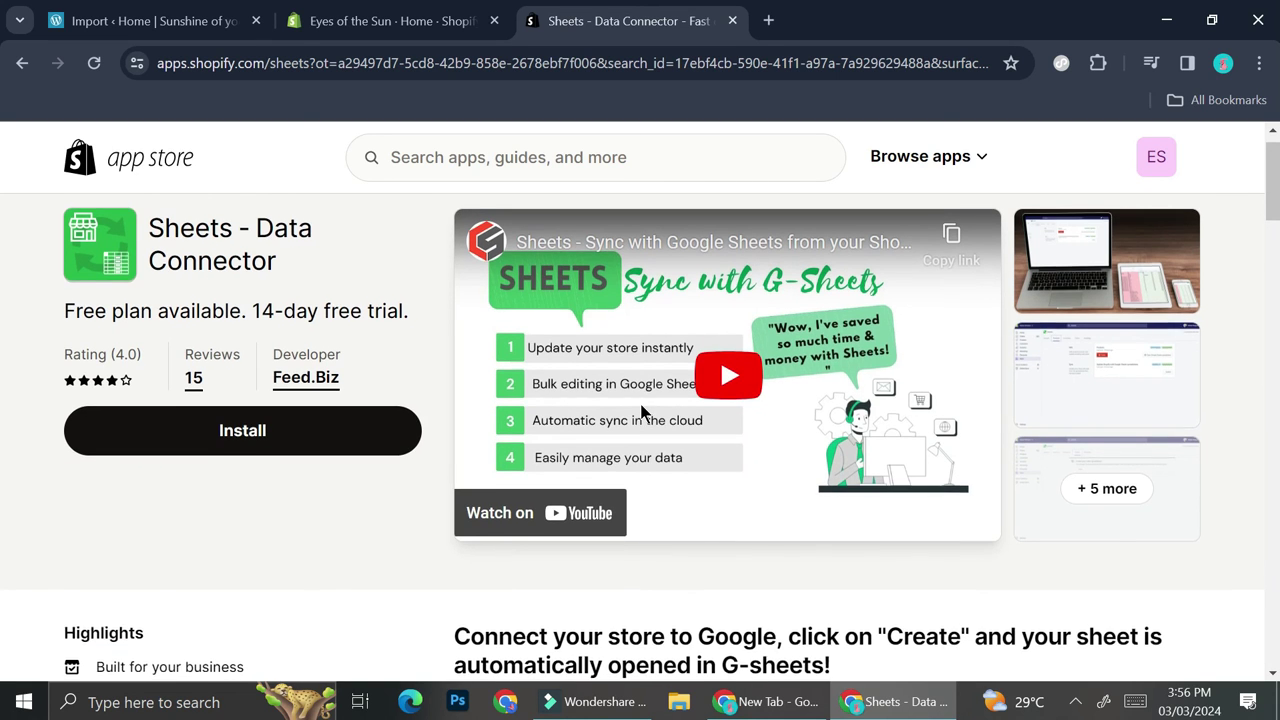
pyautogui.scroll(1, 643, 414)
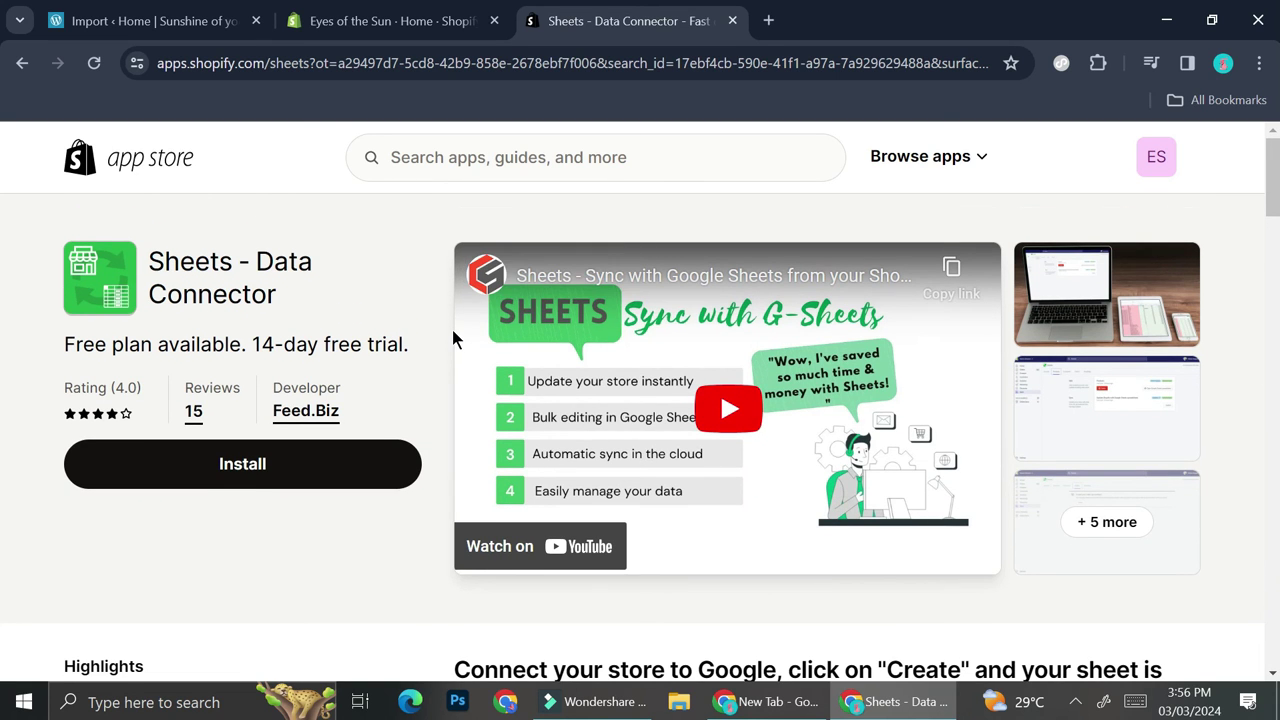
pyautogui.scroll(-1, 504, 522)
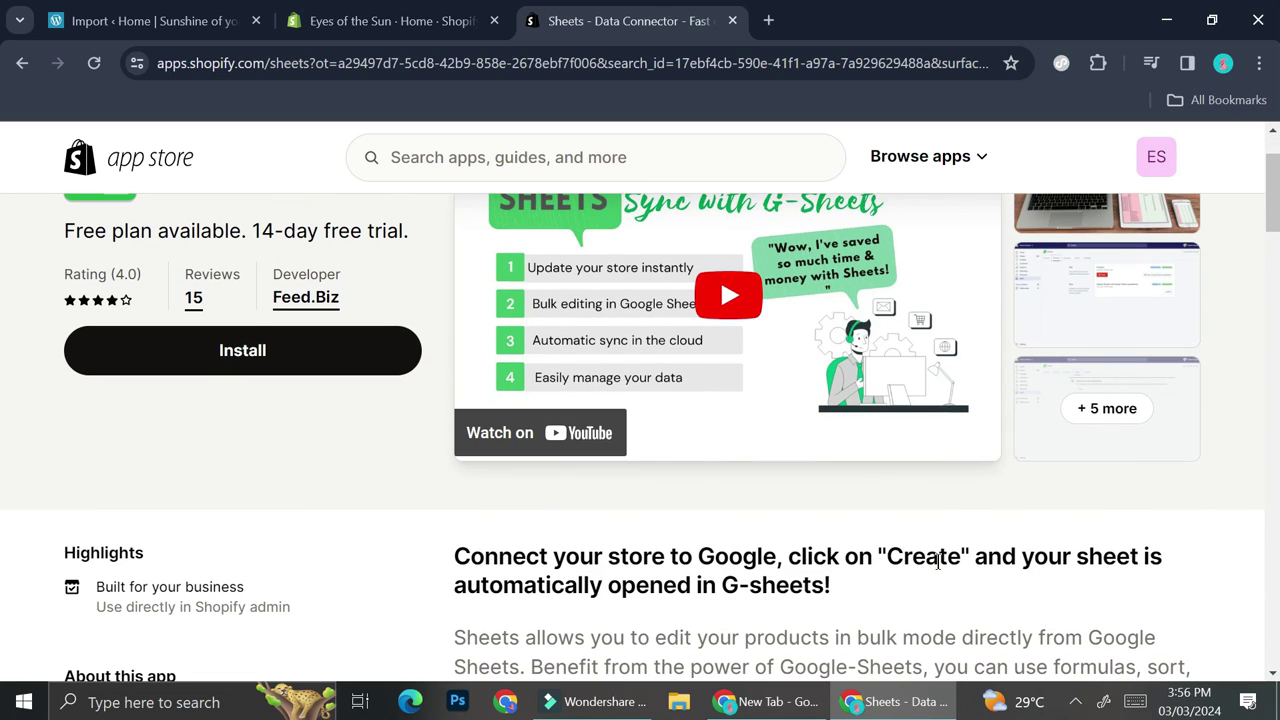
pyautogui.scroll(1, 298, 443)
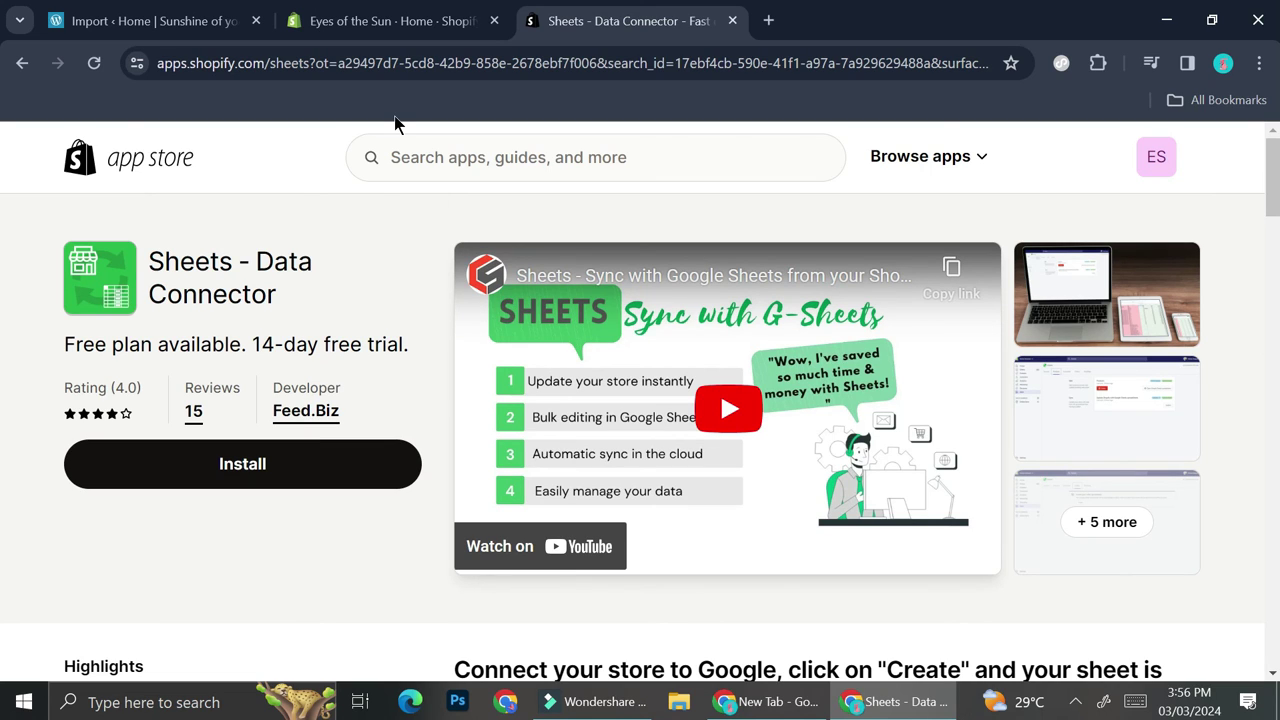
pyautogui.click(142, 20)
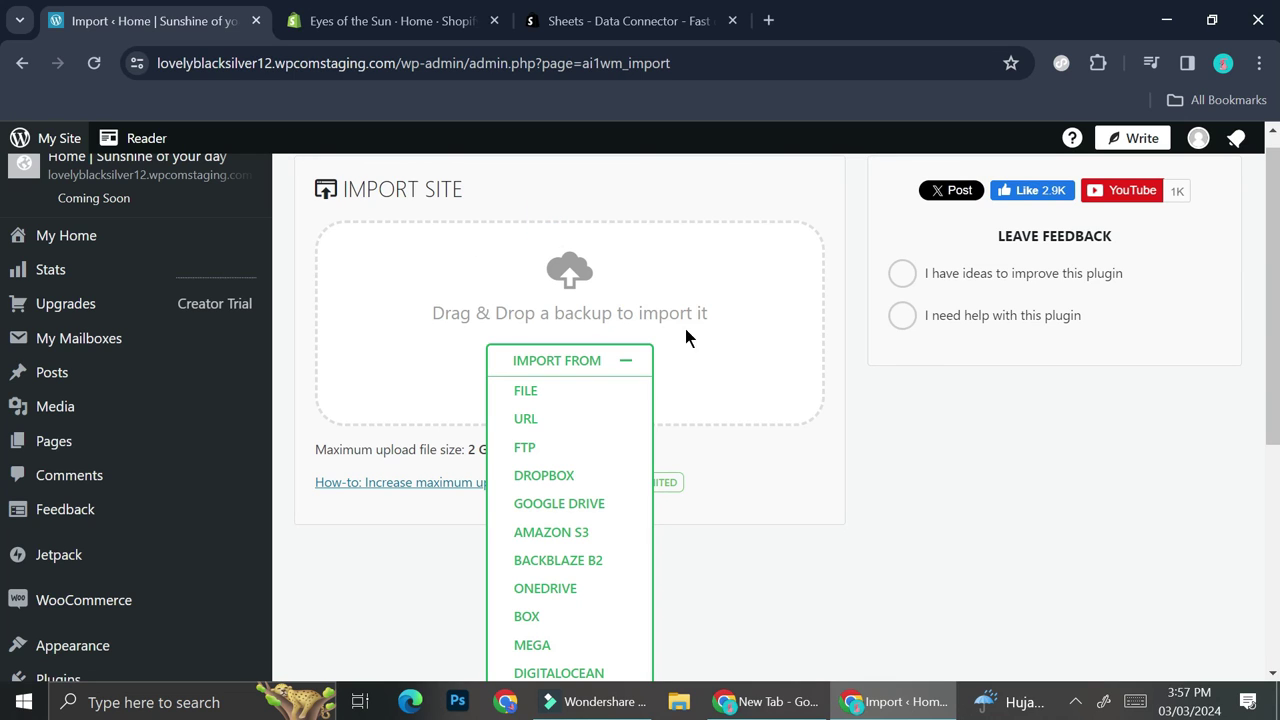
pyautogui.click(914, 525)
# Collapse the Import From source list on the Import Site page.
pyautogui.click(625, 366)
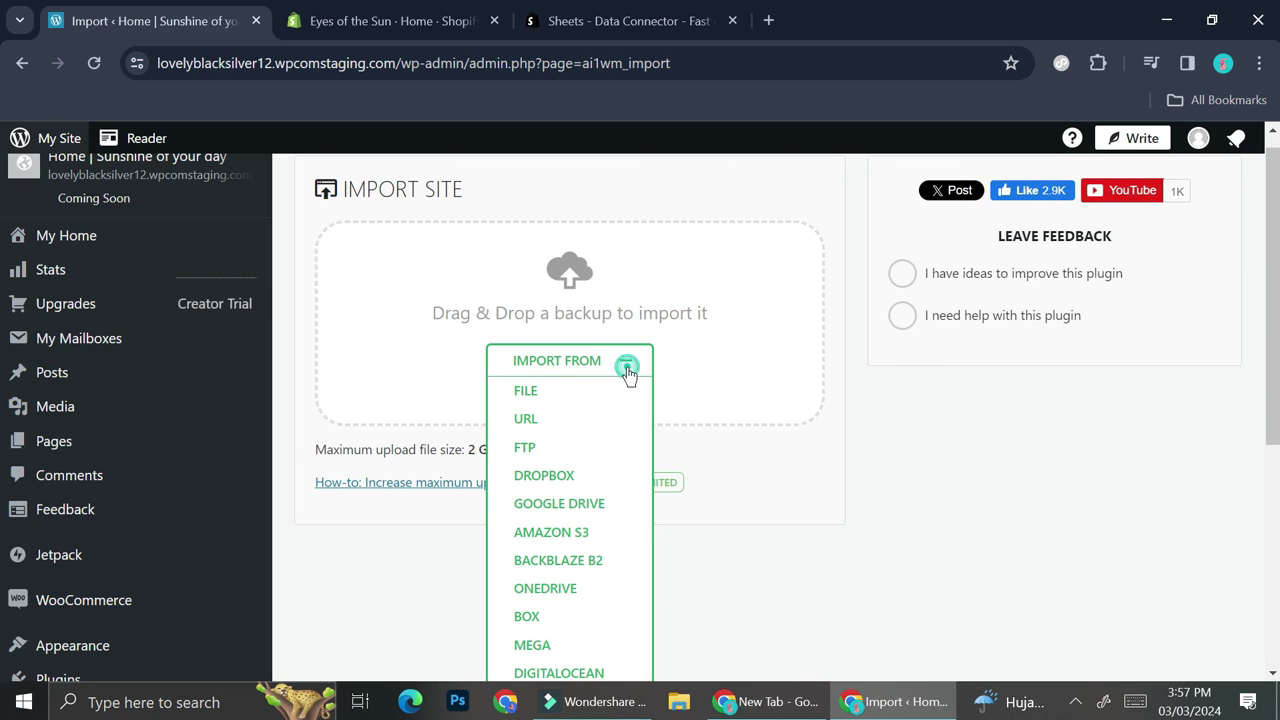